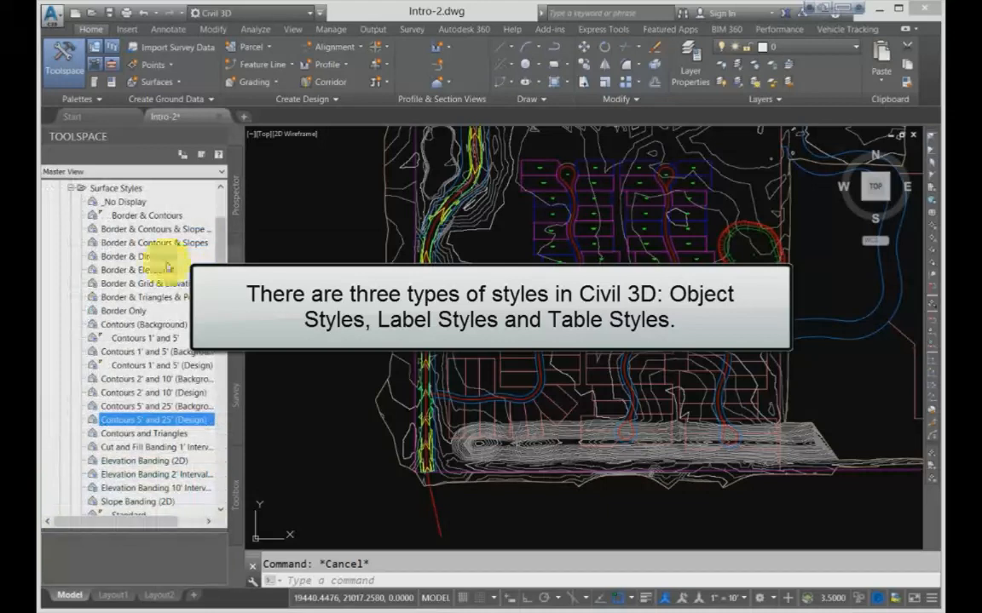
Collapse the Surface Styles folder and the whole Surface collection in the settings tree.
{"action": "left_click", "coordinate": [71, 186]}
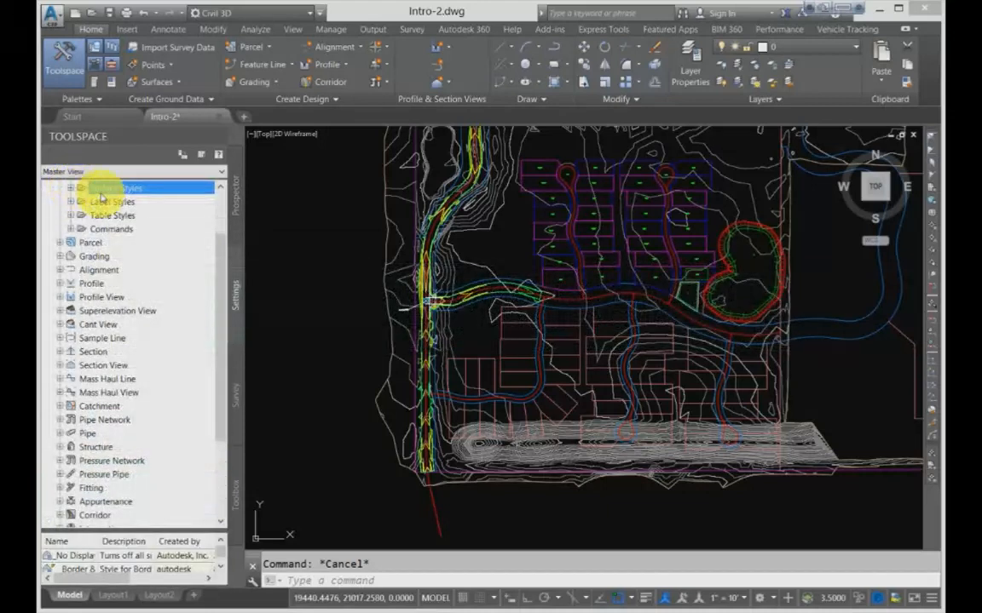
{"action": "scroll", "coordinate": [109, 221], "scroll_direction": "up", "scroll_amount": 1}
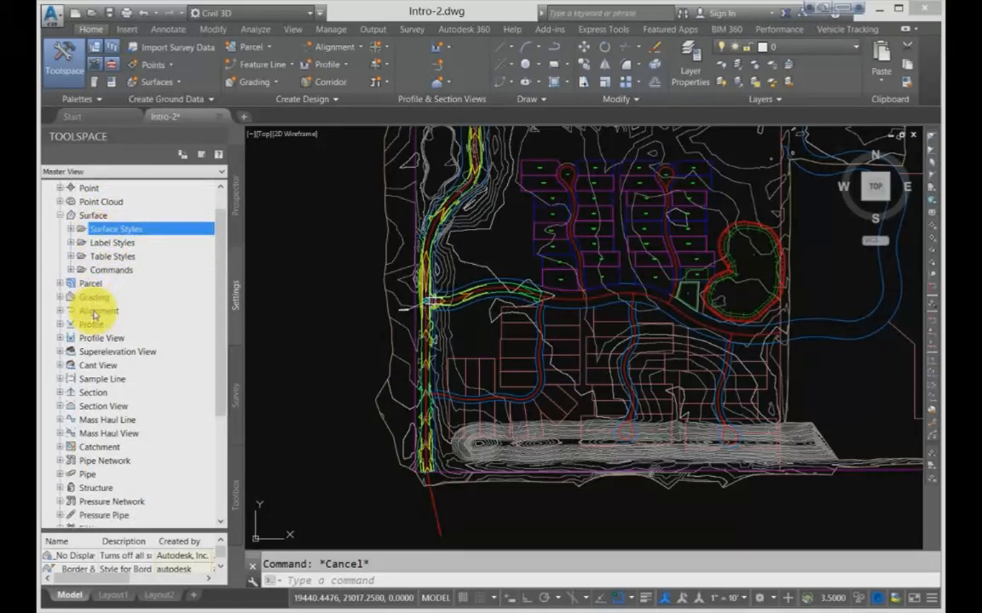
{"action": "left_click", "coordinate": [109, 244]}
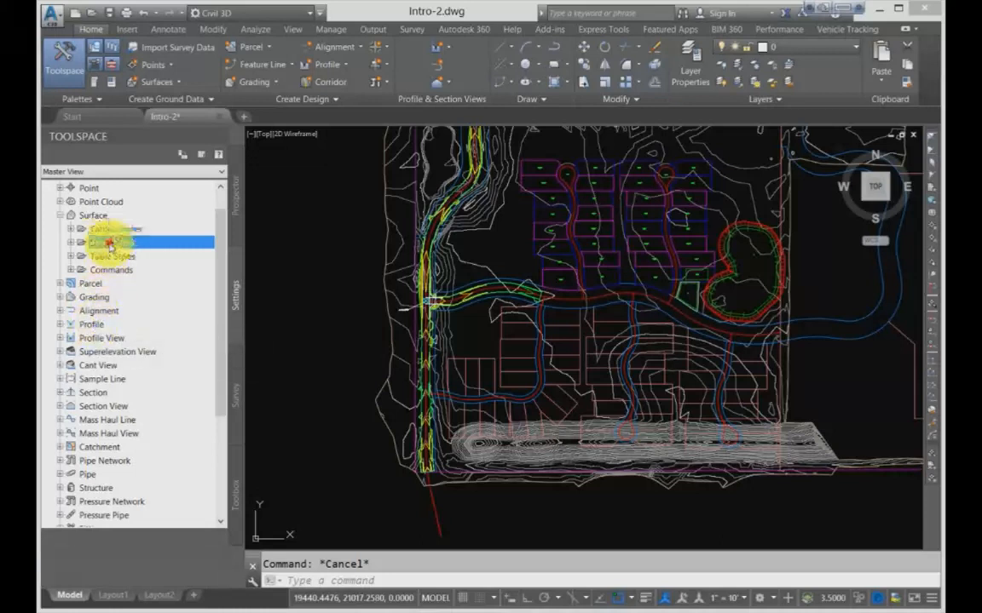
{"action": "left_click", "coordinate": [125, 136]}
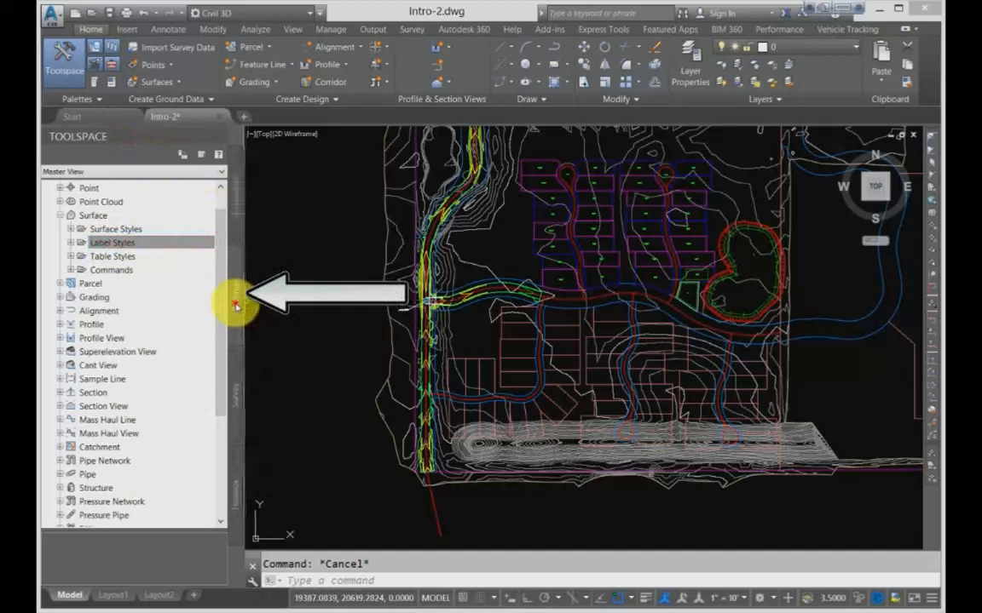
{"action": "left_click", "coordinate": [61, 215]}
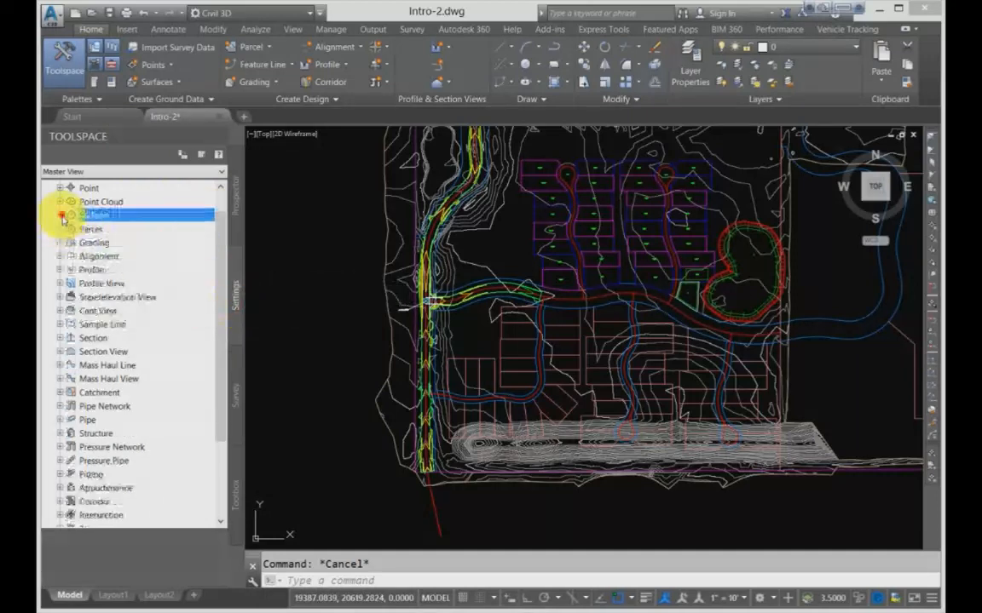
{"action": "scroll", "coordinate": [65, 234], "scroll_direction": "up", "scroll_amount": 1}
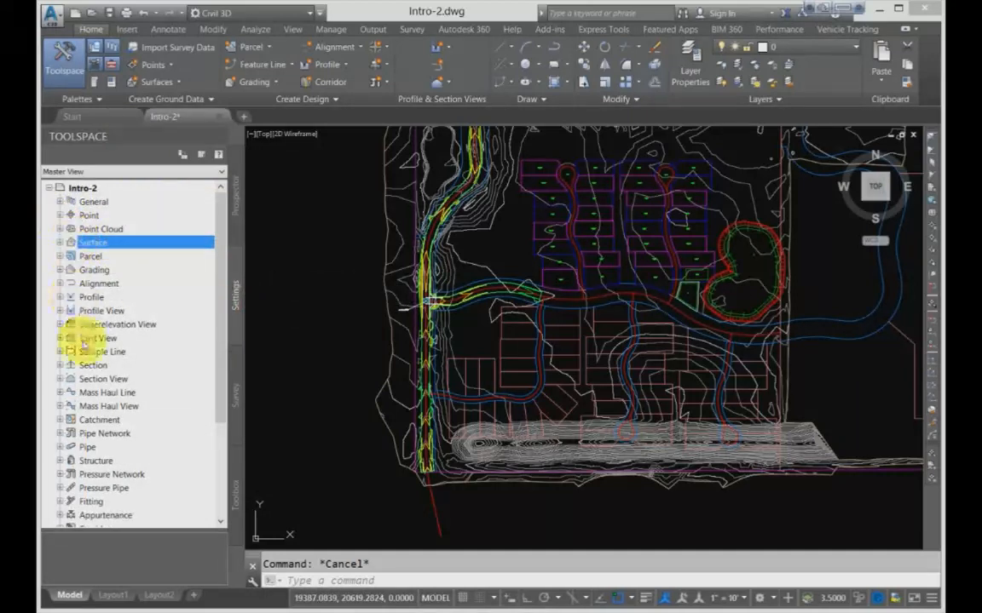
Expand the Sample Line collection and its Sample Line Styles, and open the Road Sample Lines style for editing.
{"action": "scroll", "coordinate": [72, 255], "scroll_direction": "down", "scroll_amount": 2}
{"action": "left_click", "coordinate": [60, 270]}
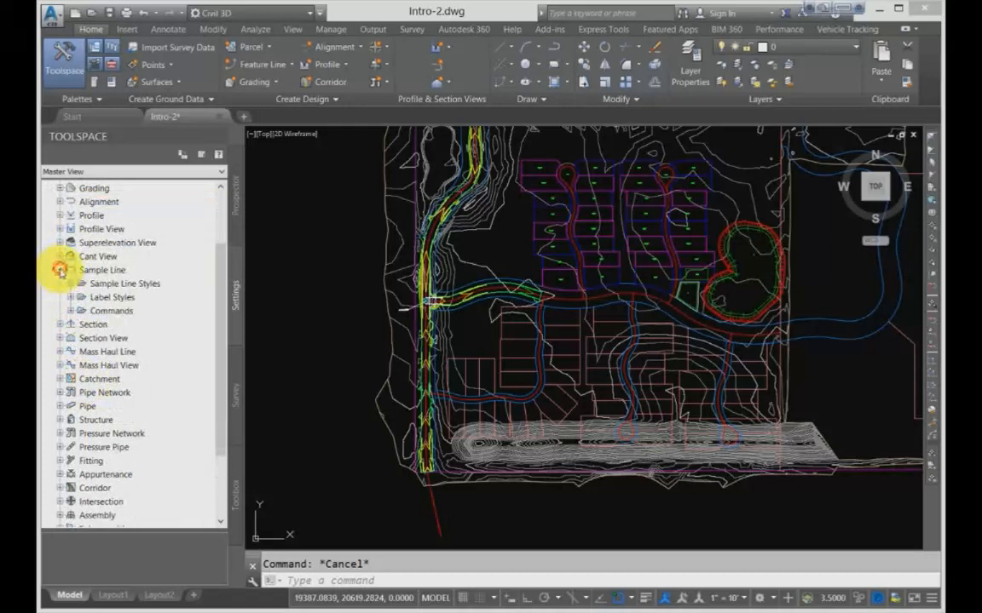
{"action": "left_click", "coordinate": [66, 282]}
{"action": "left_click", "coordinate": [69, 284]}
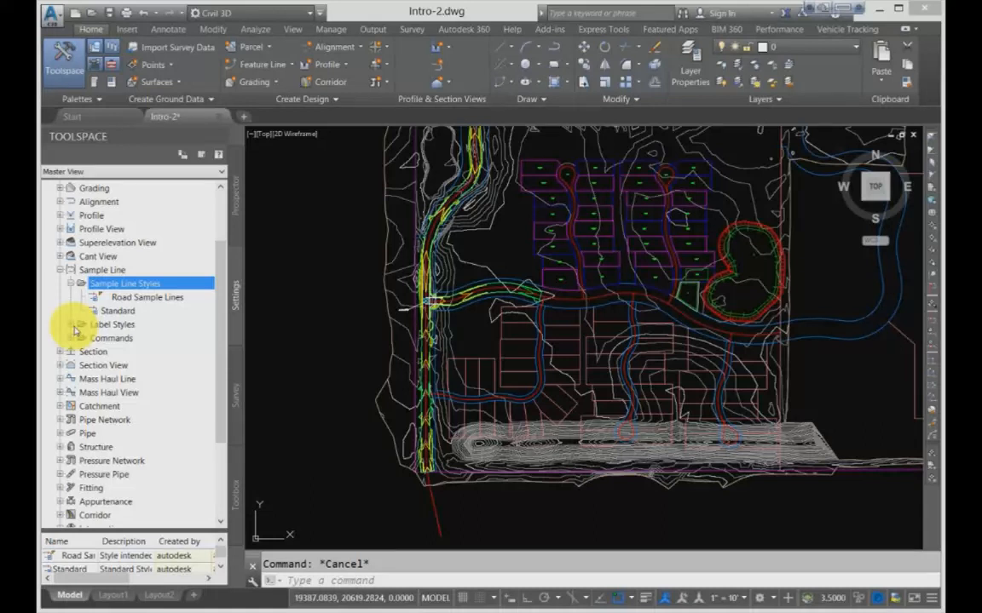
{"action": "left_click", "coordinate": [146, 298]}
{"action": "right_click", "coordinate": [148, 302]}
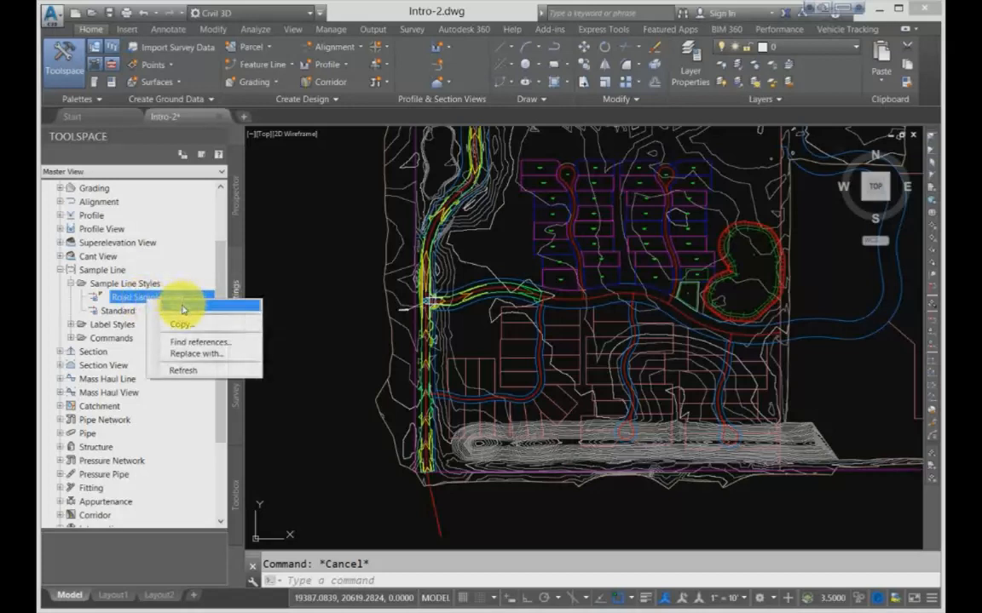
{"action": "left_click", "coordinate": [182, 306]}
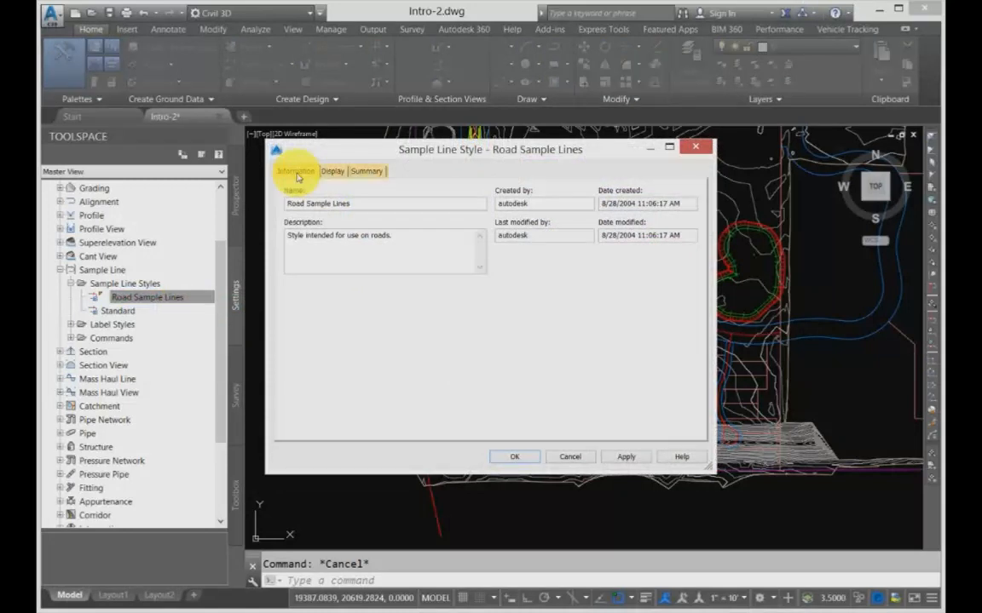
Look through the style's display and summary settings, and examine its name, description, author and date information.
{"action": "left_click", "coordinate": [333, 173]}
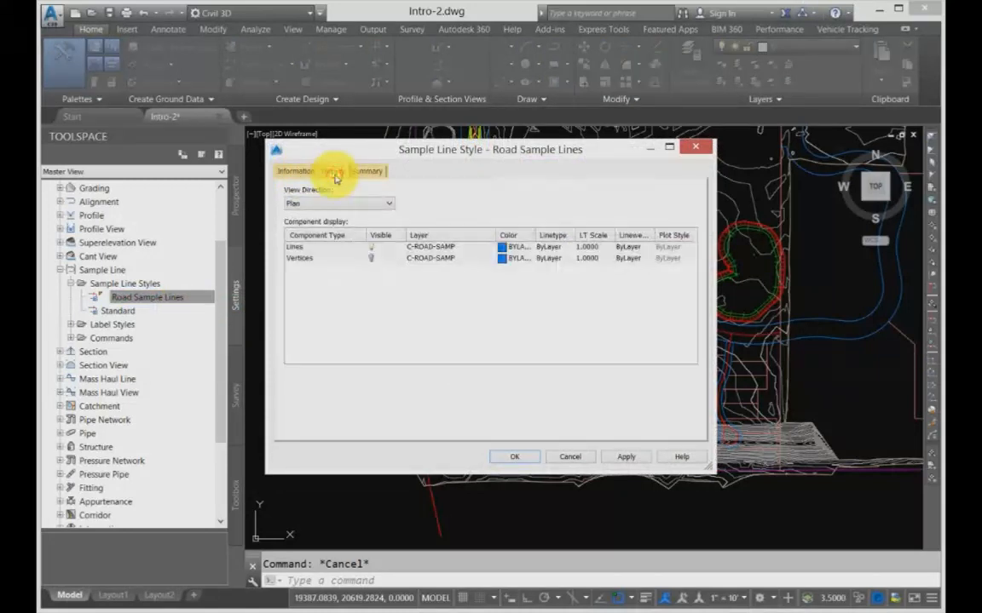
{"action": "left_click", "coordinate": [369, 172]}
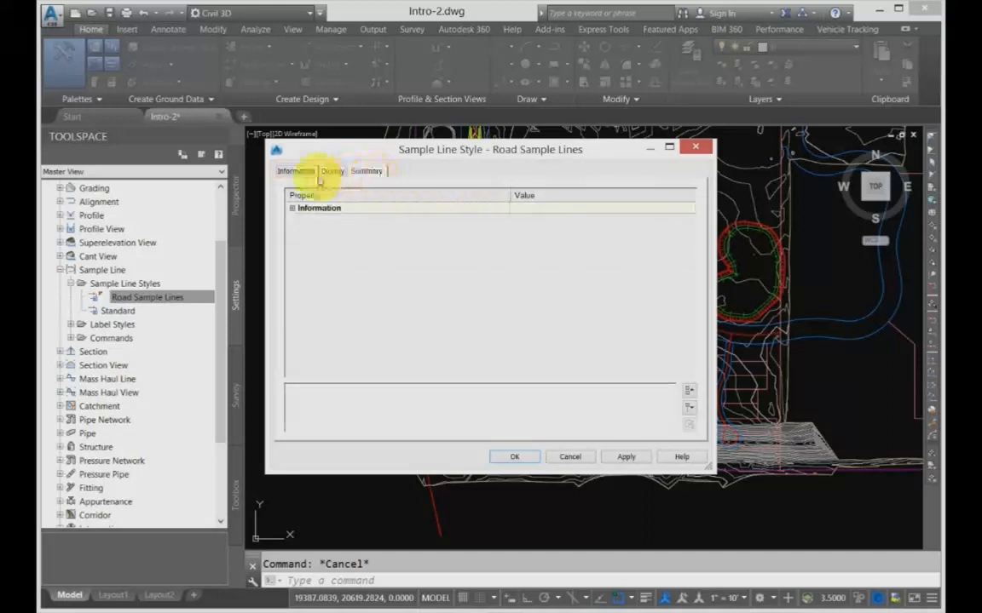
{"action": "left_click", "coordinate": [295, 173]}
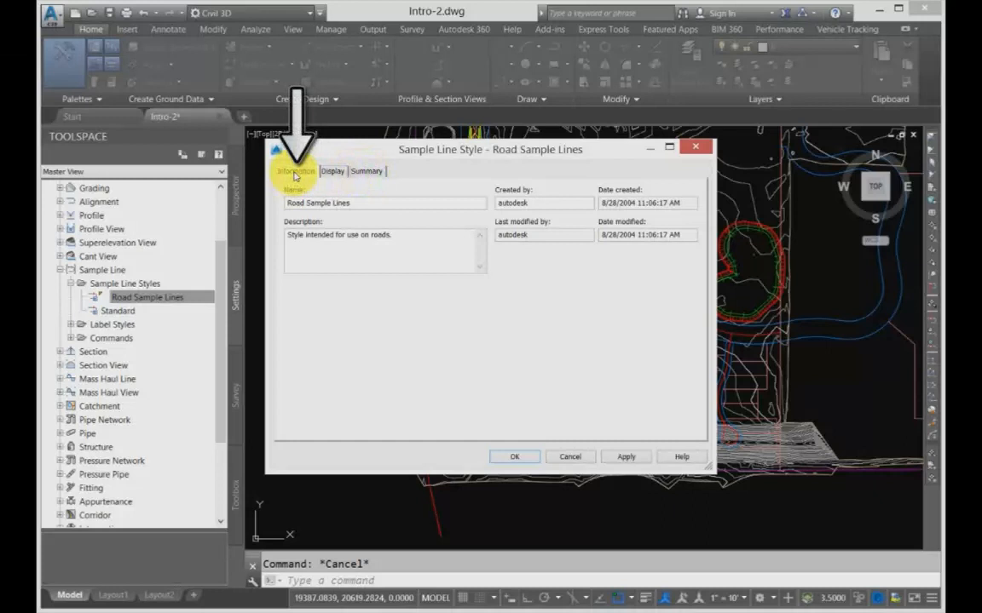
{"action": "left_click", "coordinate": [368, 202]}
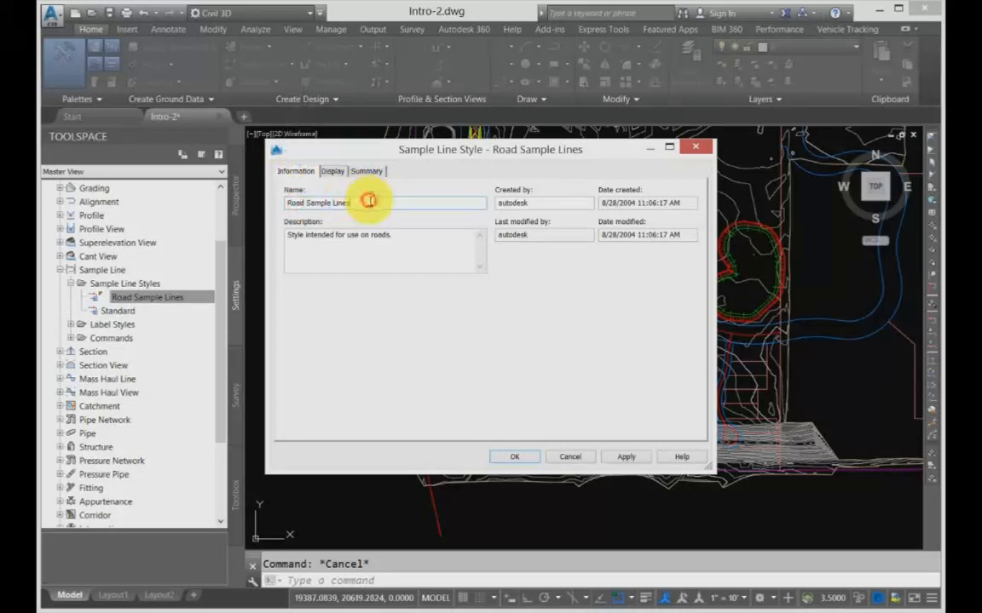
{"action": "left_click", "coordinate": [373, 236]}
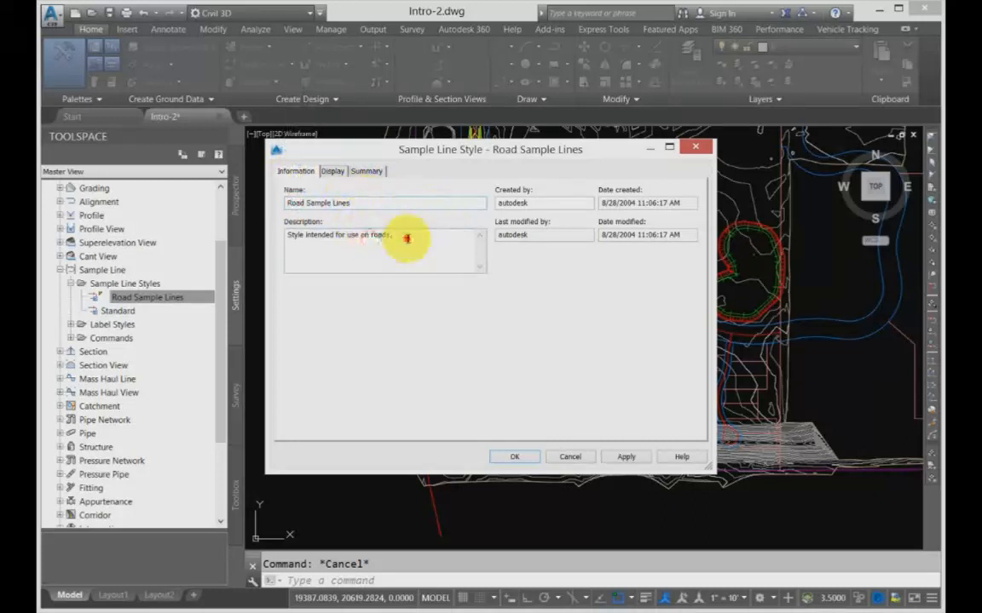
{"action": "left_click", "coordinate": [532, 202]}
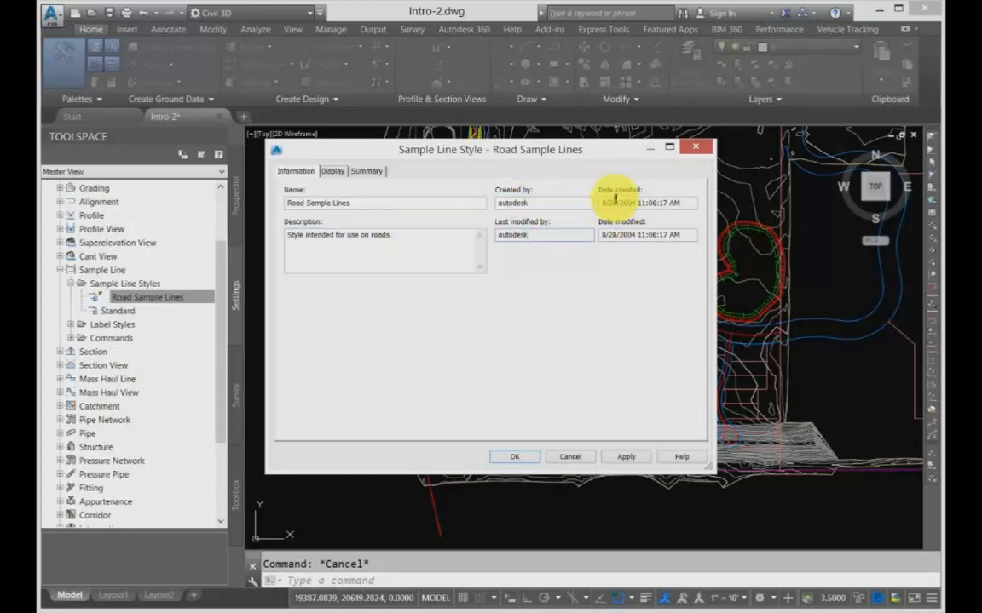
{"action": "left_click", "coordinate": [635, 233]}
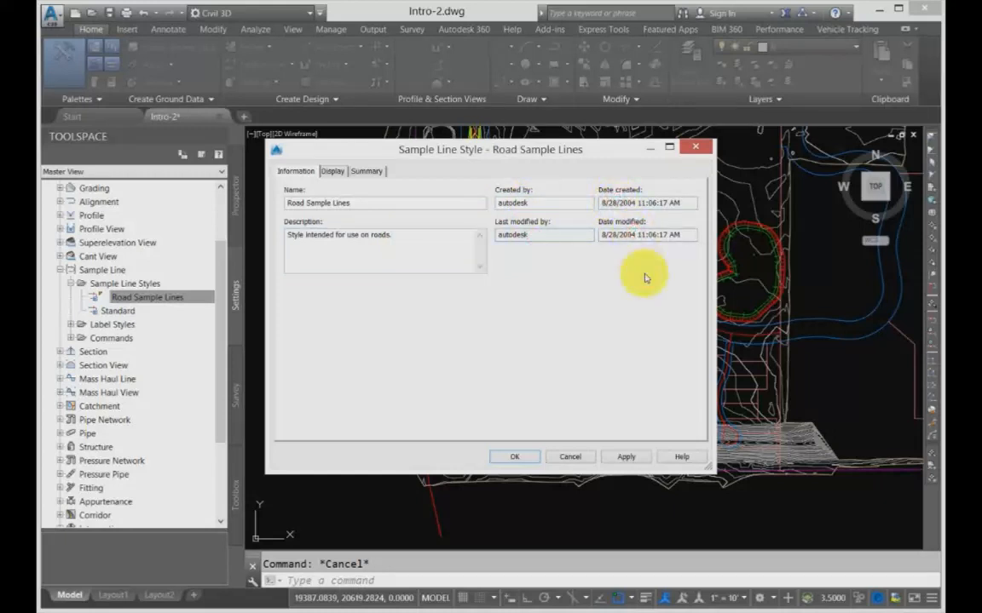
Examine the style's display settings for the Plan view direction, including the Lines and Vertices components and their visibility.
{"action": "left_click", "coordinate": [333, 171]}
{"action": "left_click", "coordinate": [322, 204]}
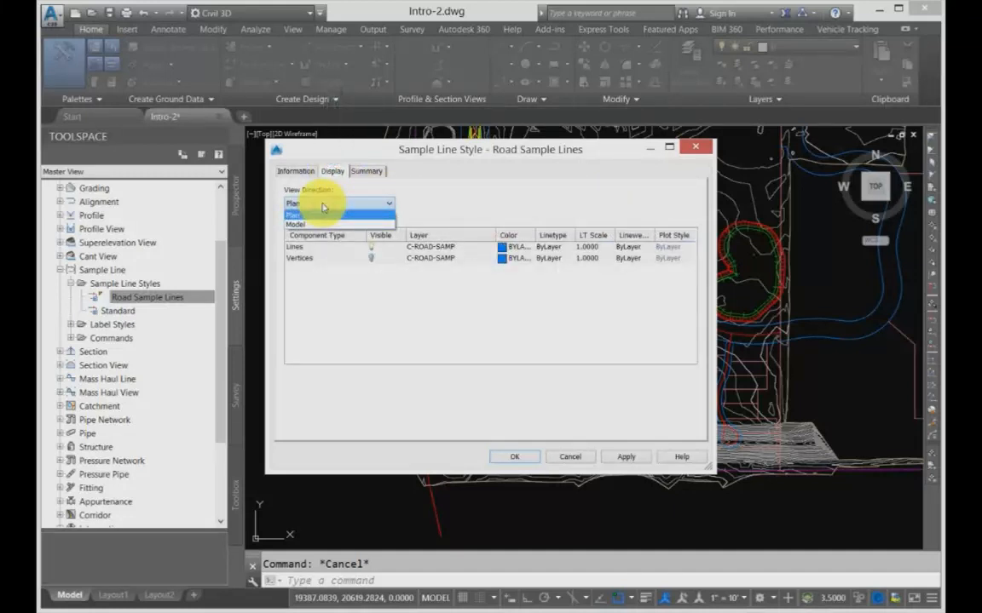
{"action": "left_click", "coordinate": [315, 213]}
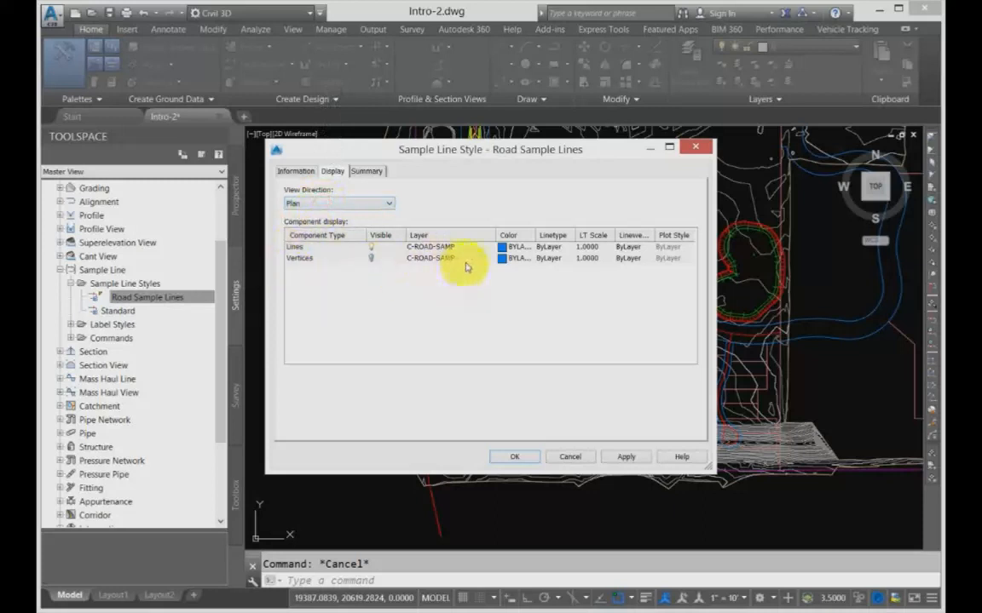
{"action": "left_click", "coordinate": [294, 247]}
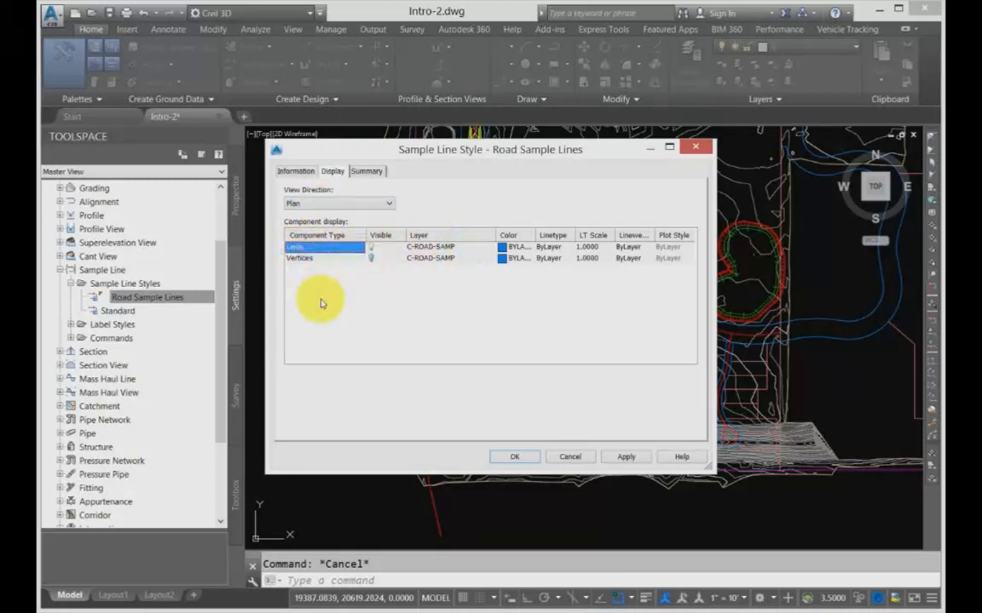
{"action": "left_click", "coordinate": [307, 259]}
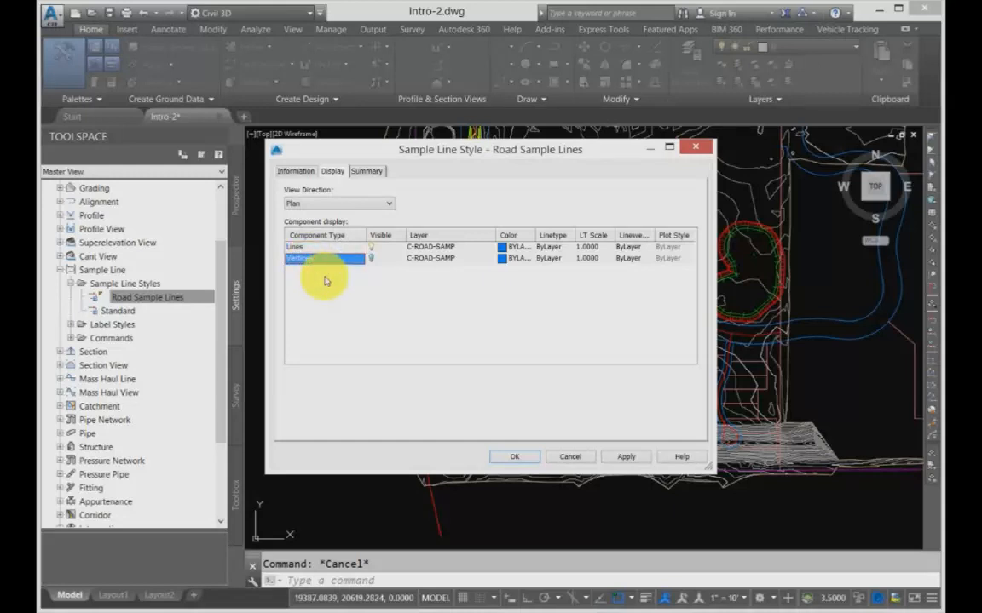
{"action": "left_click", "coordinate": [300, 247]}
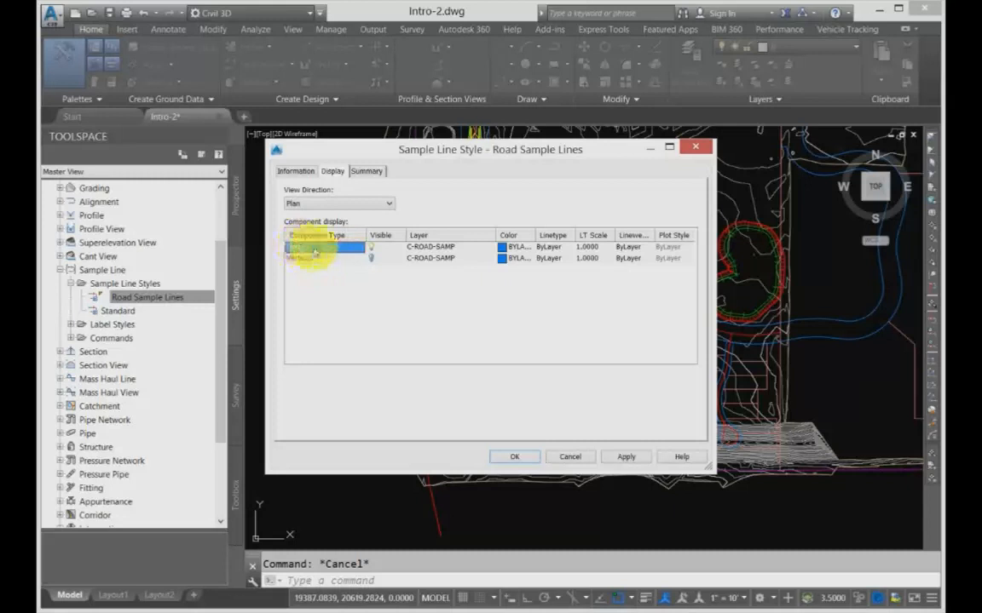
{"action": "left_click", "coordinate": [369, 248]}
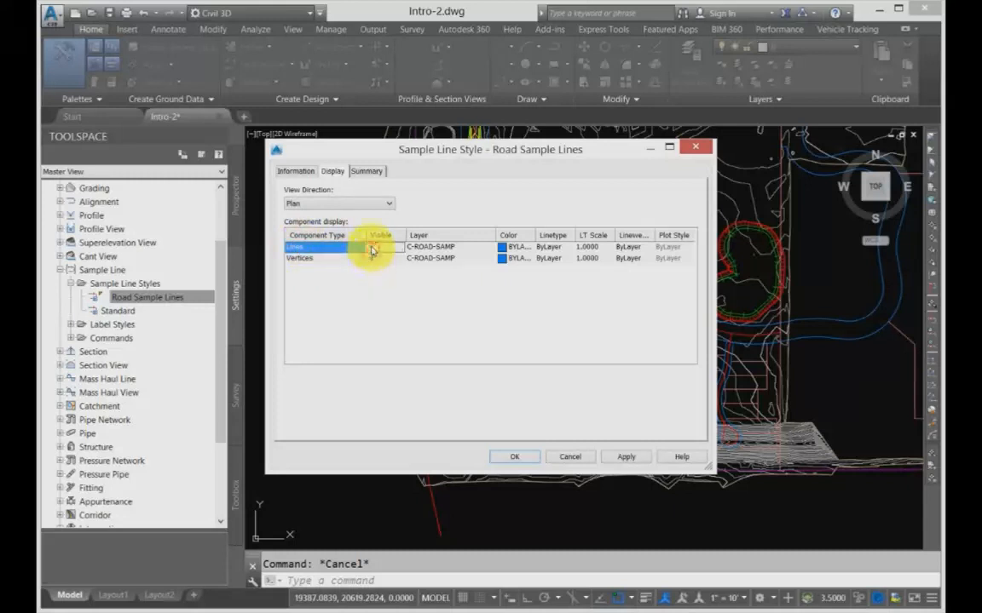
{"action": "left_click", "coordinate": [370, 258]}
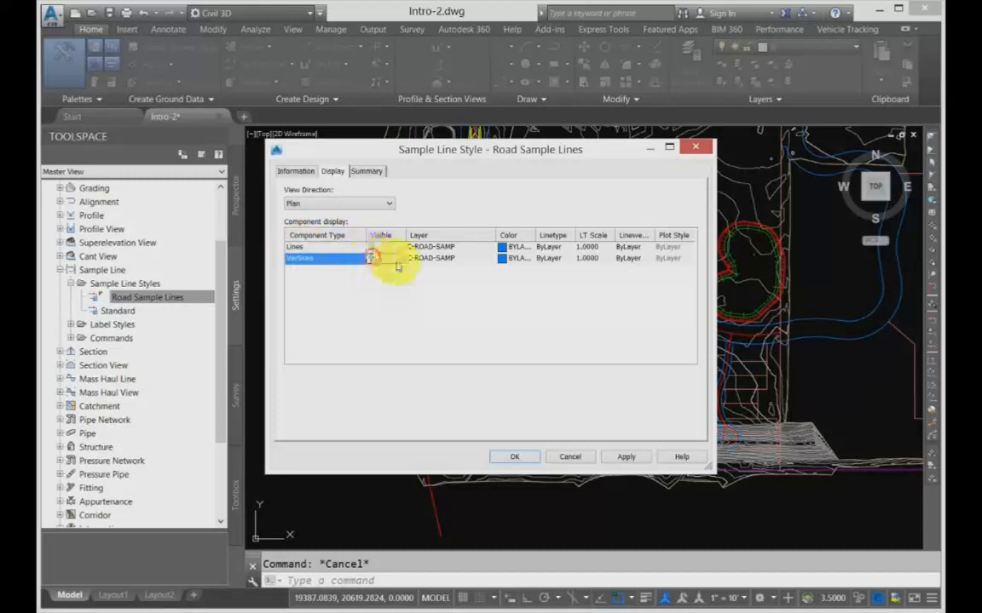
{"action": "left_click", "coordinate": [446, 248]}
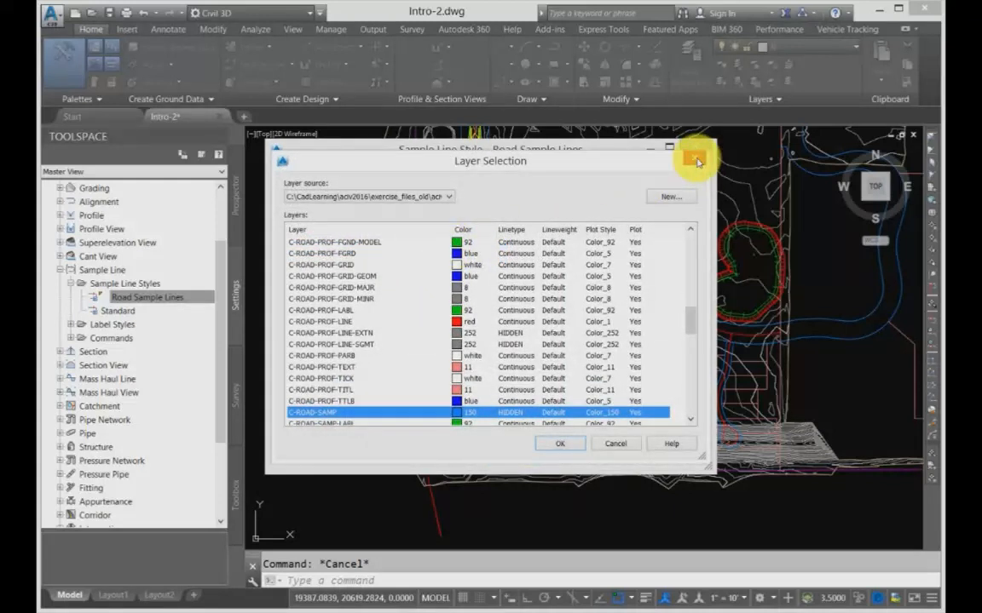
{"action": "left_click_drag", "start_coordinate": [690, 319], "coordinate": [694, 258]}
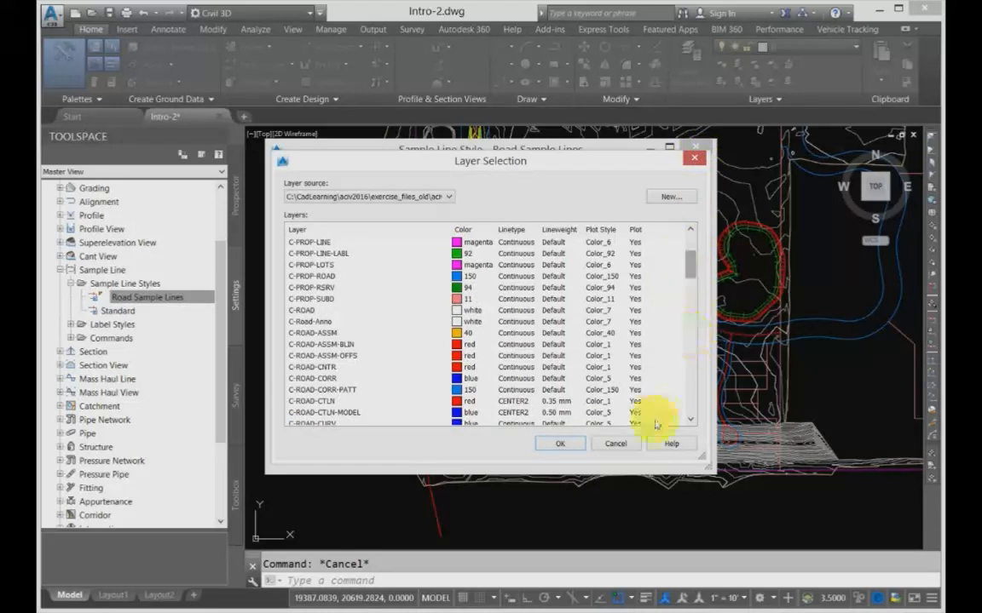
{"action": "left_click", "coordinate": [615, 443]}
Browse the layers available for the Lines component and select the C-ROAD-SAMP layer.
{"action": "left_click", "coordinate": [450, 250]}
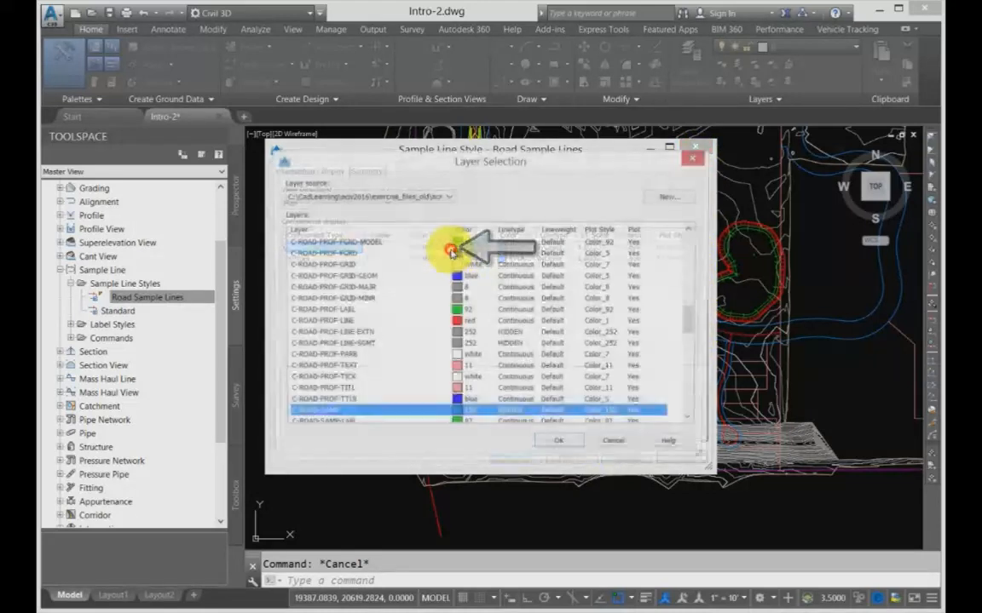
{"action": "left_click", "coordinate": [340, 243]}
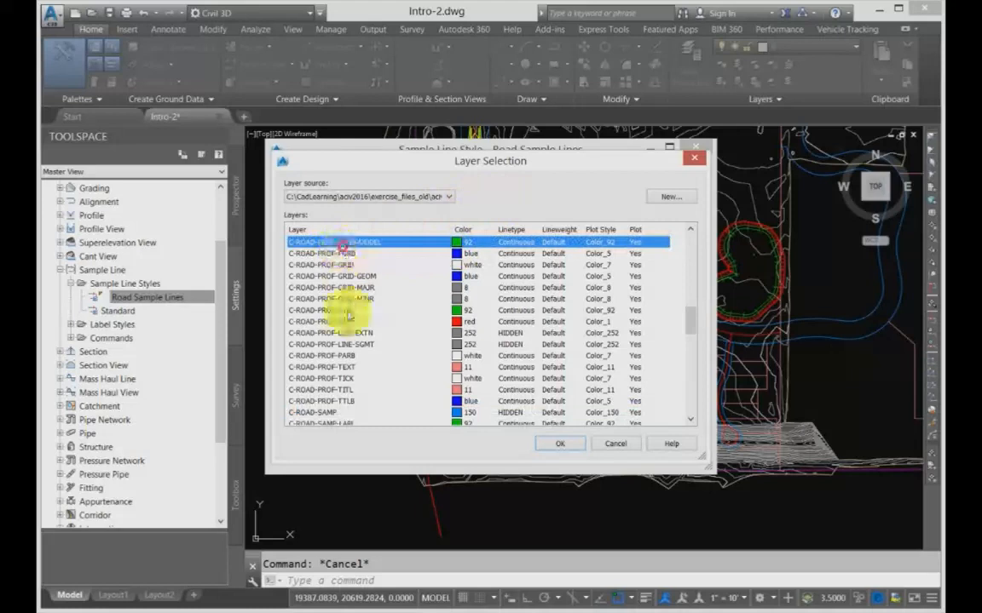
{"action": "scroll", "coordinate": [347, 316], "scroll_direction": "down", "scroll_amount": 5}
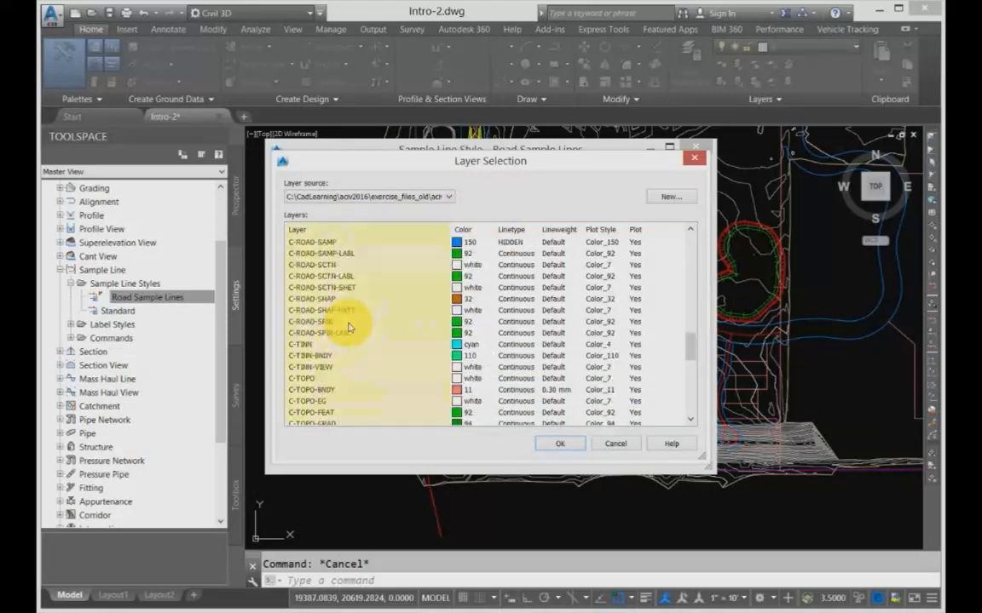
{"action": "scroll", "coordinate": [348, 323], "scroll_direction": "up", "scroll_amount": 4}
{"action": "left_click", "coordinate": [317, 401]}
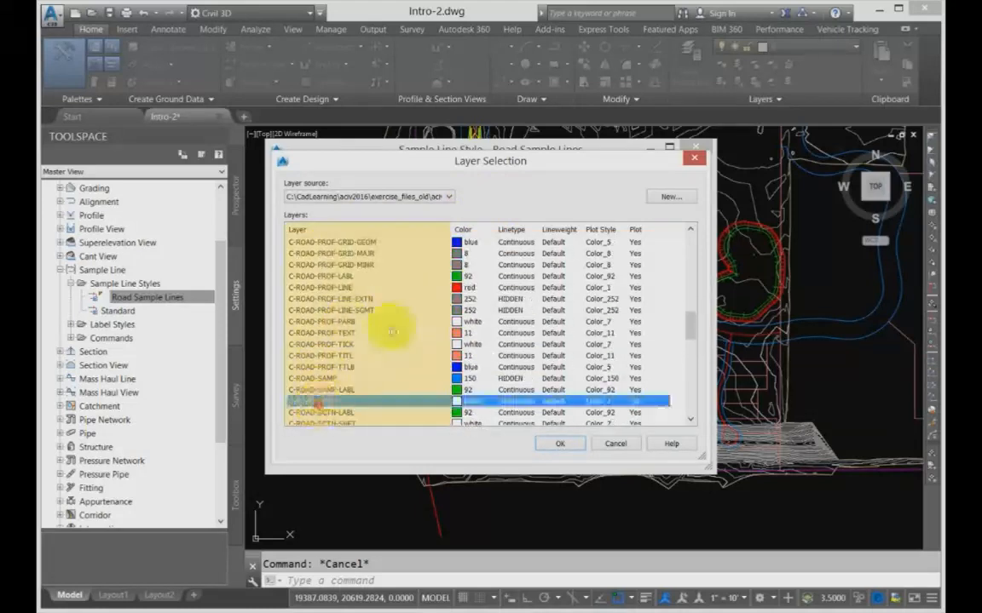
{"action": "scroll", "coordinate": [392, 332], "scroll_direction": "down", "scroll_amount": 5}
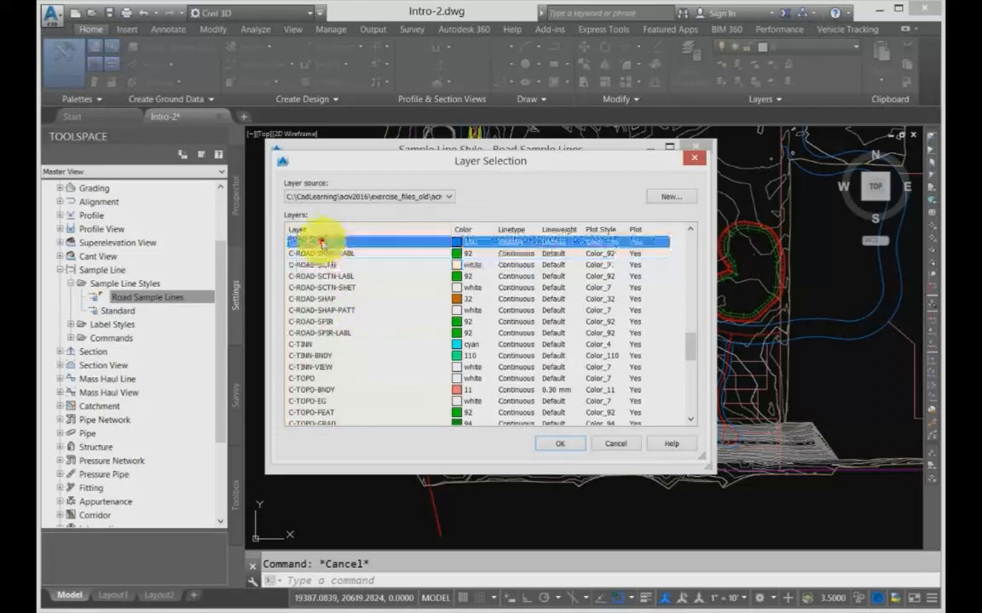
Examine the properties offered for creating a new layer, including linetype and lineweight, and cancel without creating it.
{"action": "left_click", "coordinate": [671, 199]}
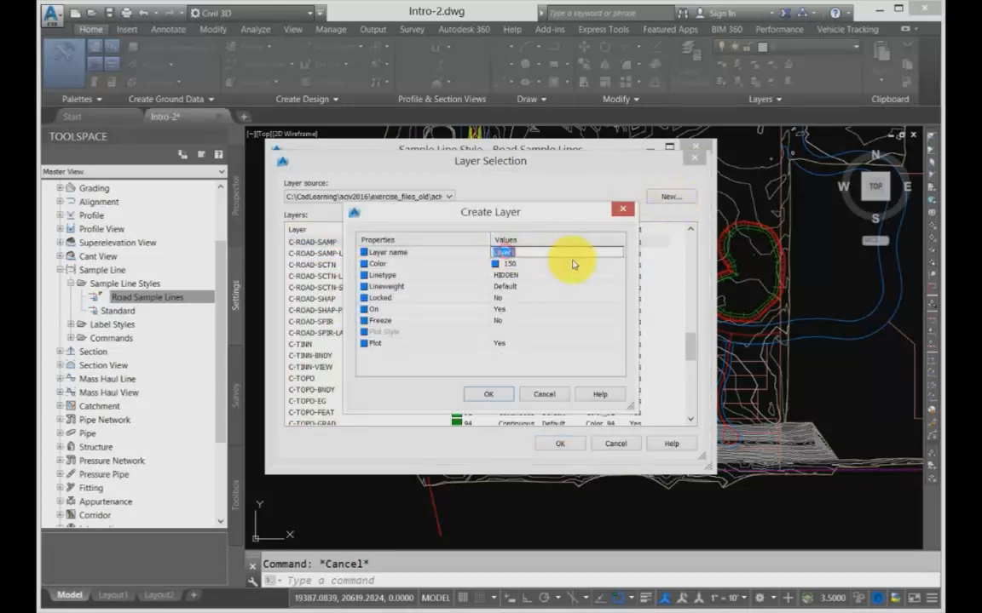
{"action": "left_click", "coordinate": [530, 276]}
{"action": "left_click", "coordinate": [535, 288]}
{"action": "left_click", "coordinate": [542, 395]}
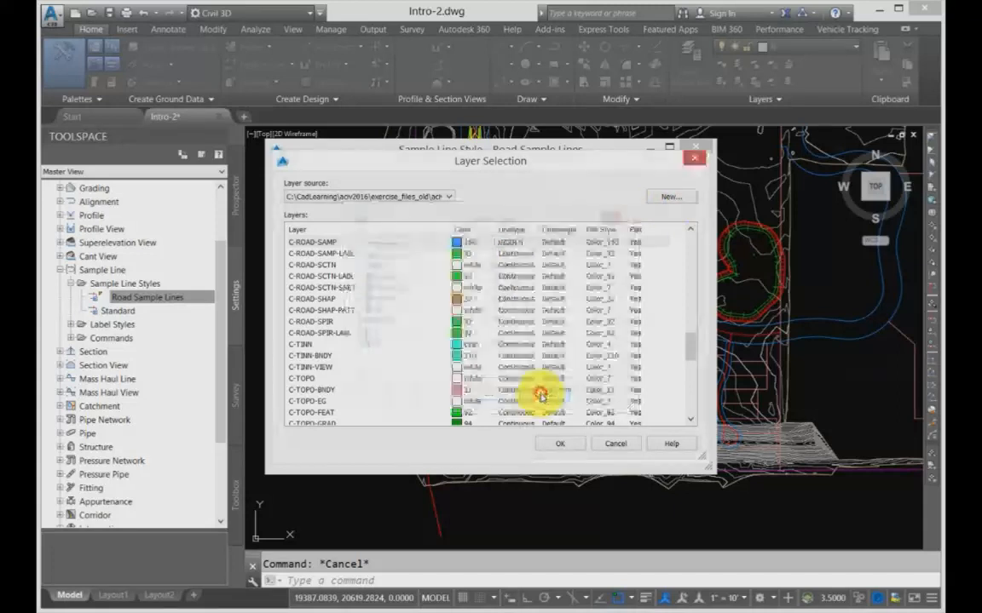
Compare layer 0 with the C-PROP layer at the start of the layer list, ending on layer 0.
{"action": "scroll", "coordinate": [308, 249], "scroll_direction": "up", "scroll_amount": 10}
{"action": "scroll", "coordinate": [313, 252], "scroll_direction": "up", "scroll_amount": 5}
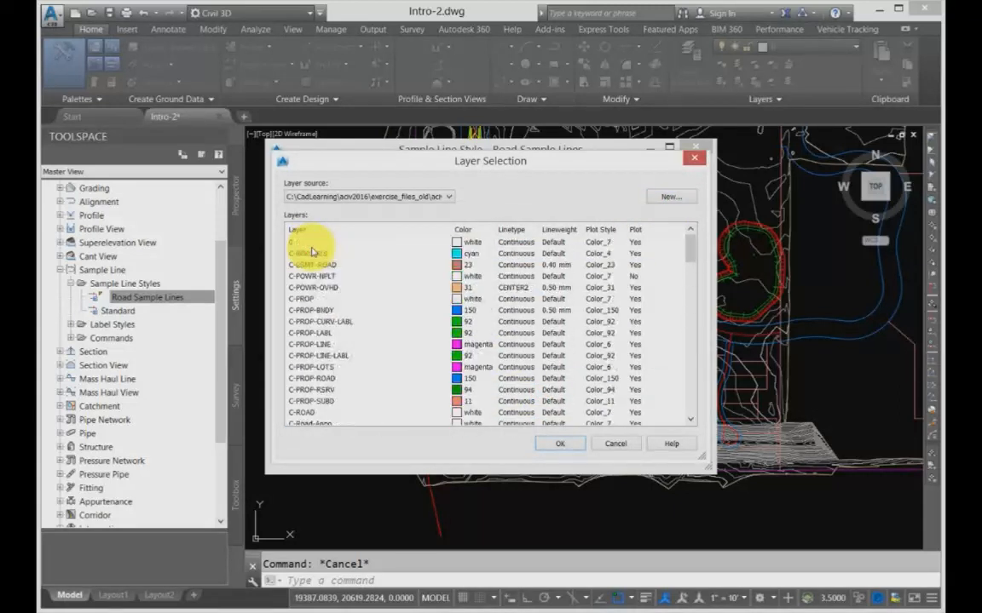
{"action": "left_click", "coordinate": [305, 243]}
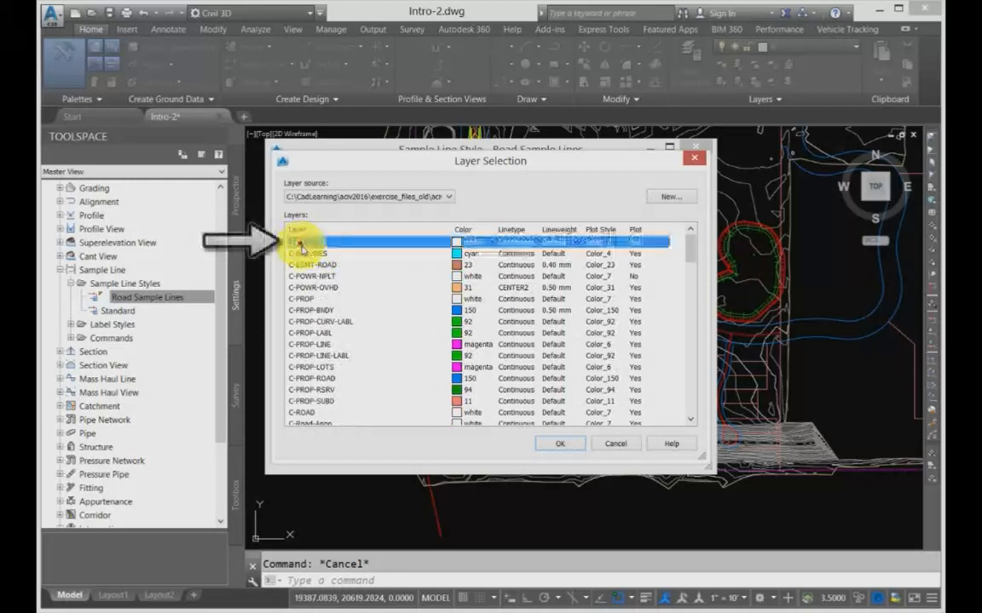
{"action": "left_click", "coordinate": [306, 301]}
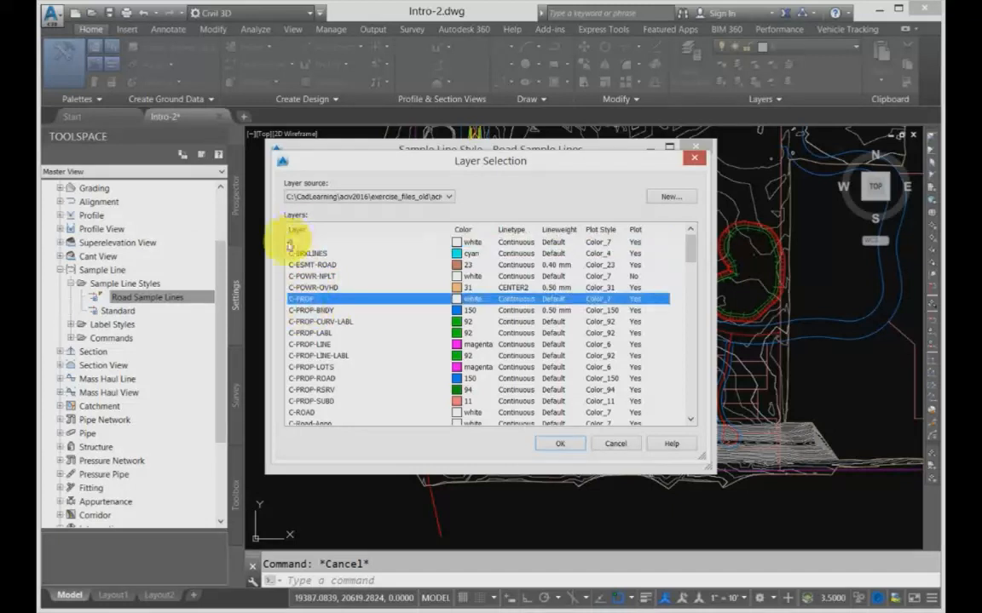
{"action": "left_click", "coordinate": [289, 243]}
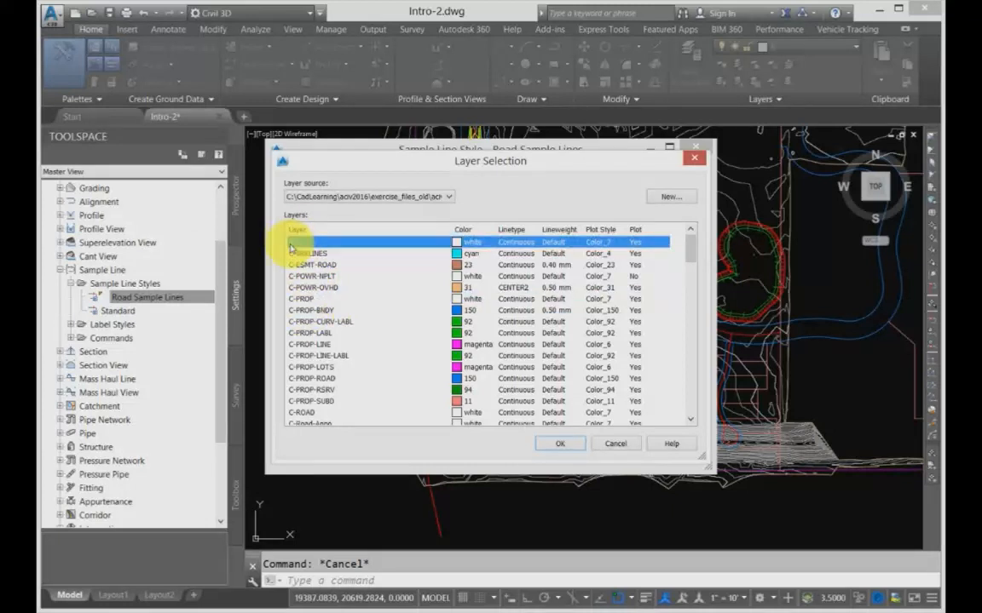
Examine the C-PROP-LINE, C-ROAD and C-ROAD-SAMP layers, return to layer 0, and cancel the layer selection.
{"action": "left_click", "coordinate": [310, 346]}
{"action": "scroll", "coordinate": [324, 346], "scroll_direction": "down", "scroll_amount": 2}
{"action": "left_click", "coordinate": [315, 344]}
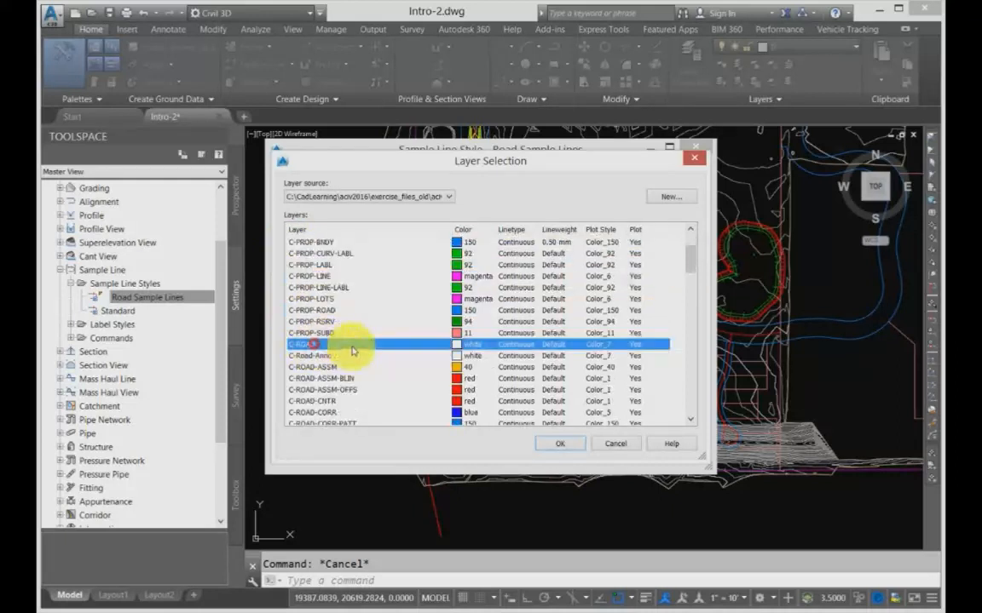
{"action": "scroll", "coordinate": [352, 351], "scroll_direction": "down", "scroll_amount": 10}
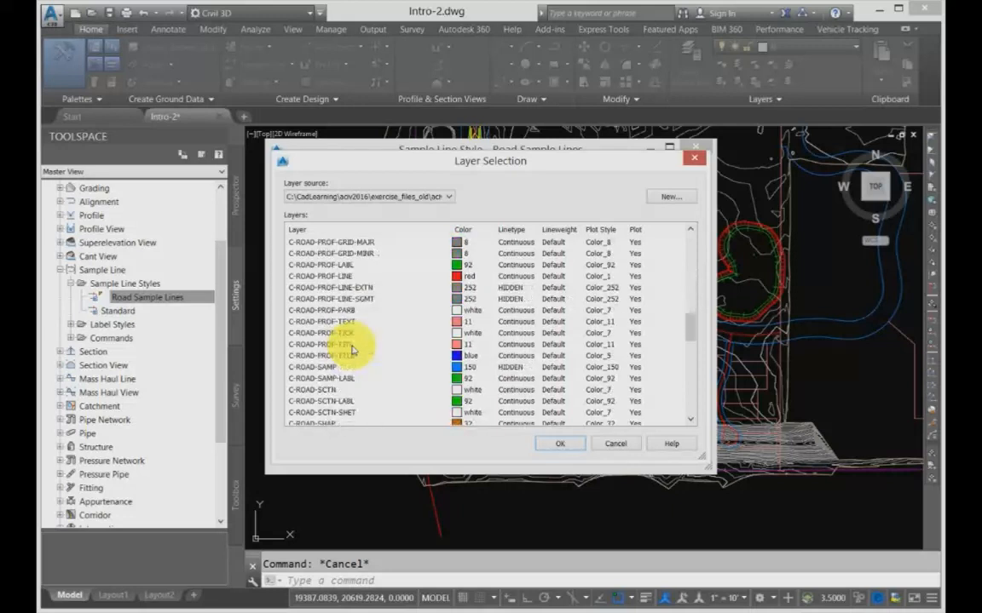
{"action": "left_click", "coordinate": [364, 366]}
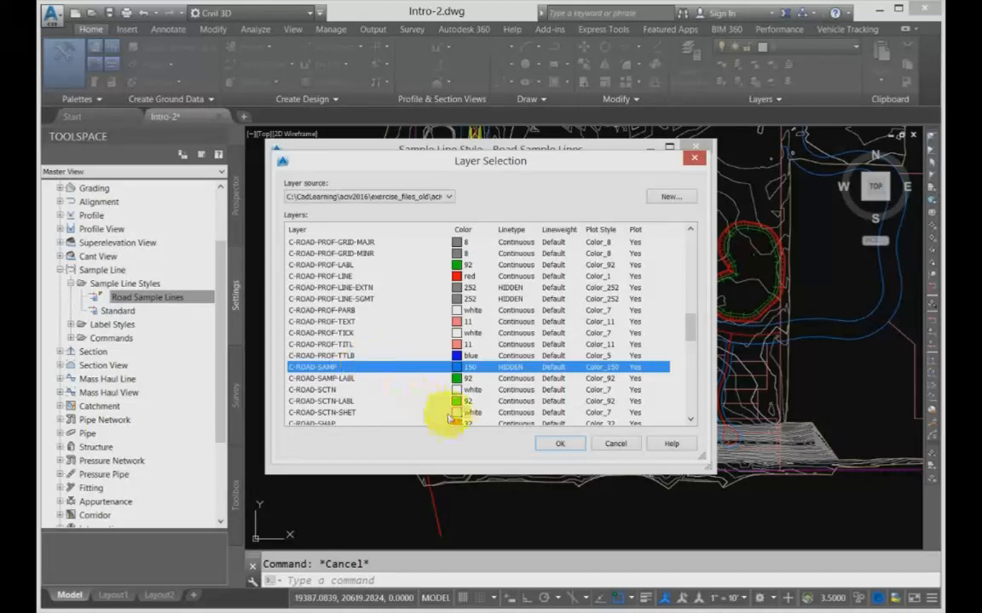
{"action": "scroll", "coordinate": [350, 350], "scroll_direction": "up", "scroll_amount": 18}
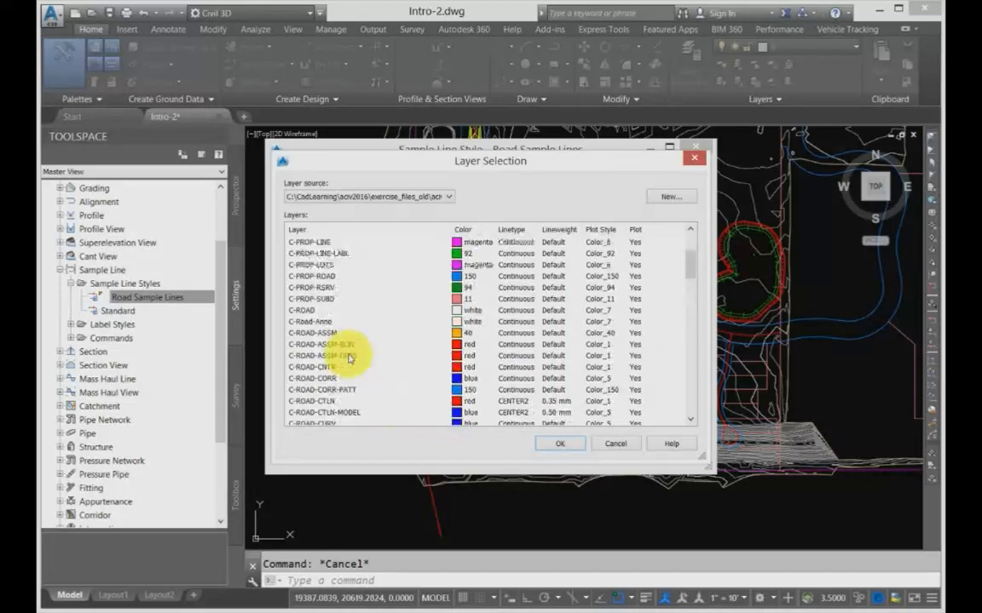
{"action": "left_click", "coordinate": [293, 242]}
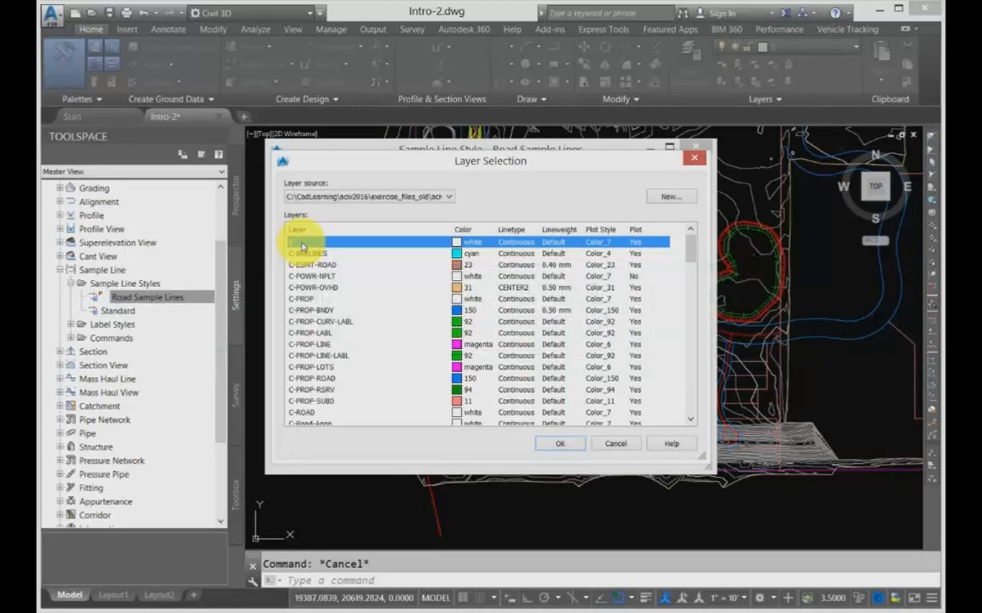
{"action": "left_click", "coordinate": [619, 444]}
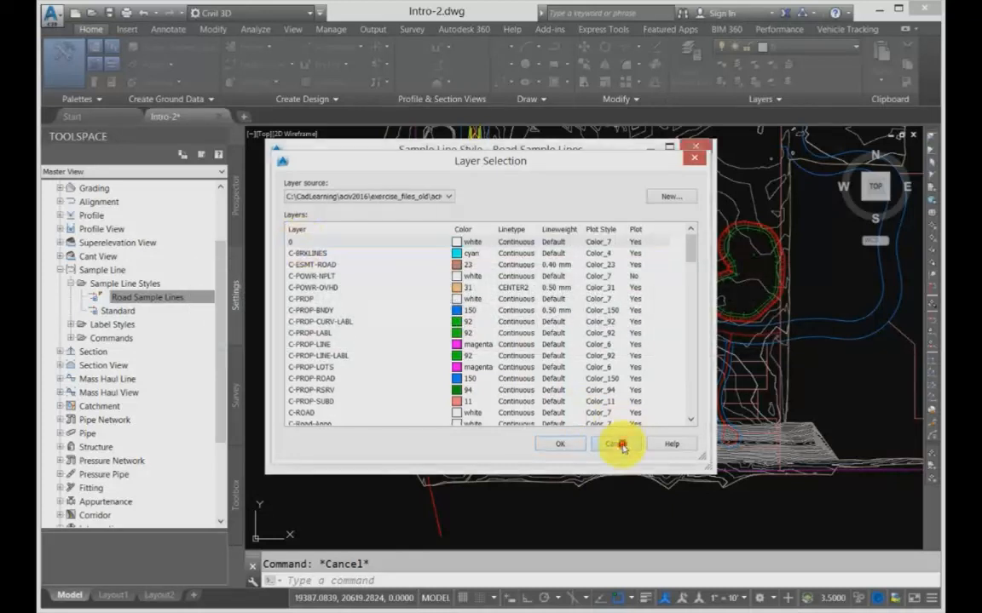
Examine the component properties from Color through Plot Style in Plan, and view the component display for the Model view direction.
{"action": "left_click_drag", "start_coordinate": [536, 235], "coordinate": [554, 235]}
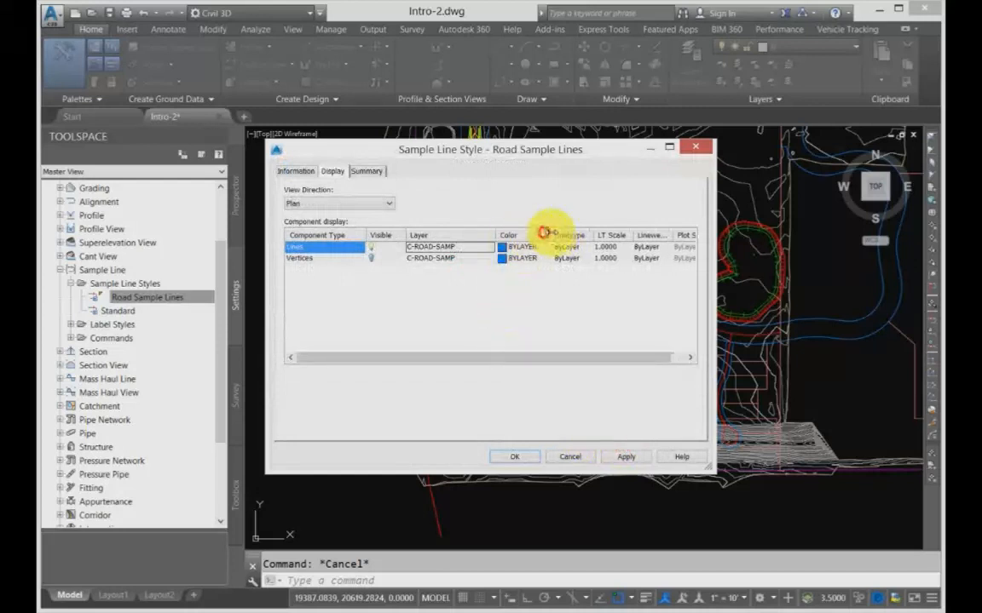
{"action": "left_click_drag", "start_coordinate": [606, 357], "coordinate": [625, 357]}
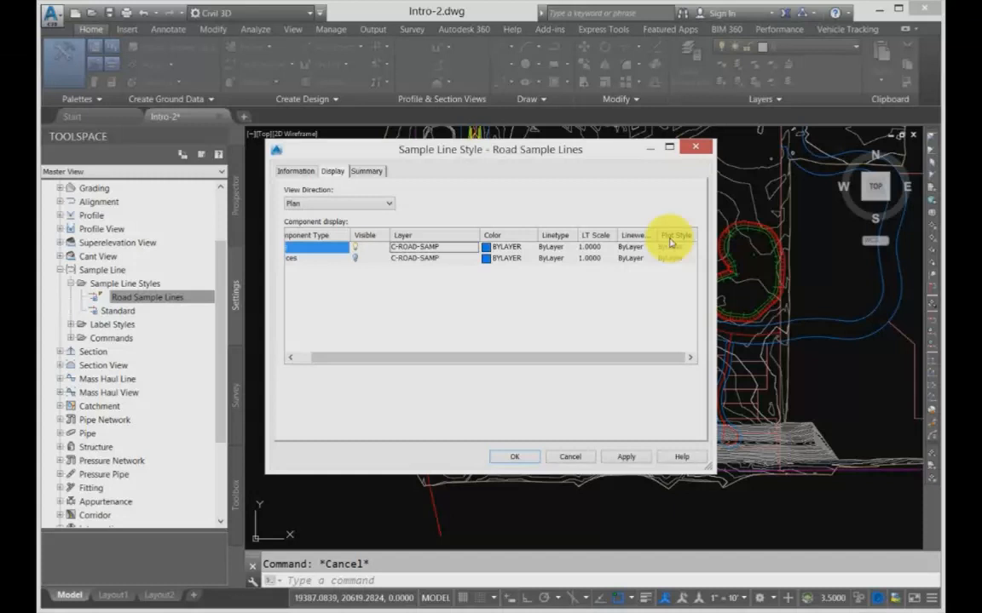
{"action": "left_click", "coordinate": [368, 204]}
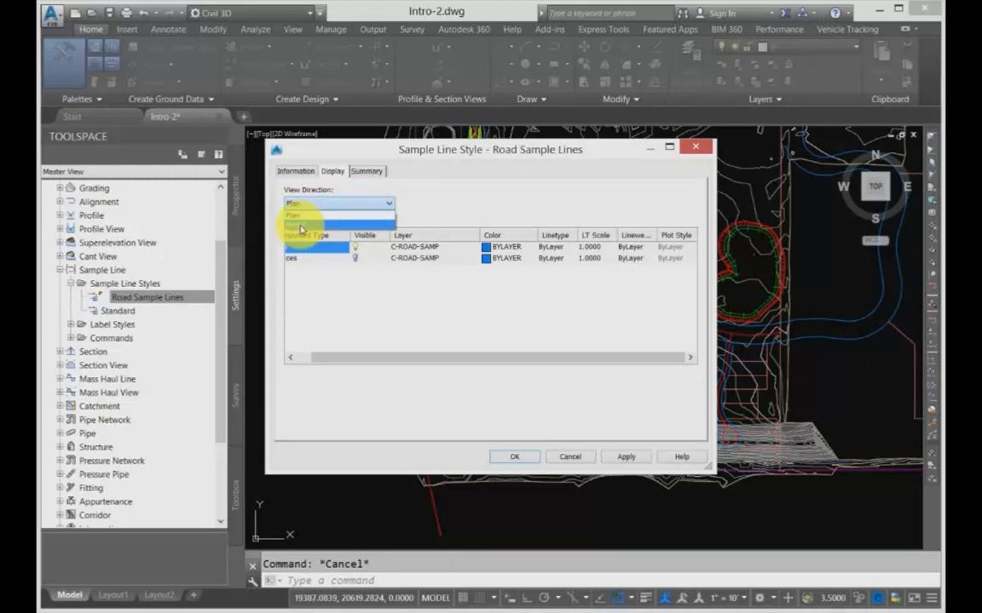
{"action": "left_click", "coordinate": [299, 228]}
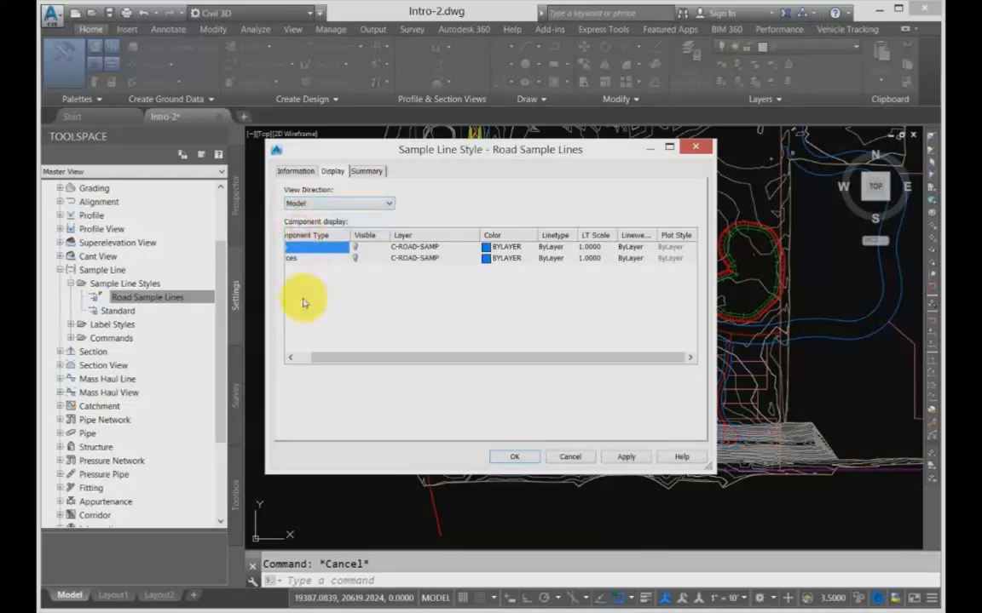
{"action": "left_click_drag", "start_coordinate": [362, 361], "coordinate": [313, 362]}
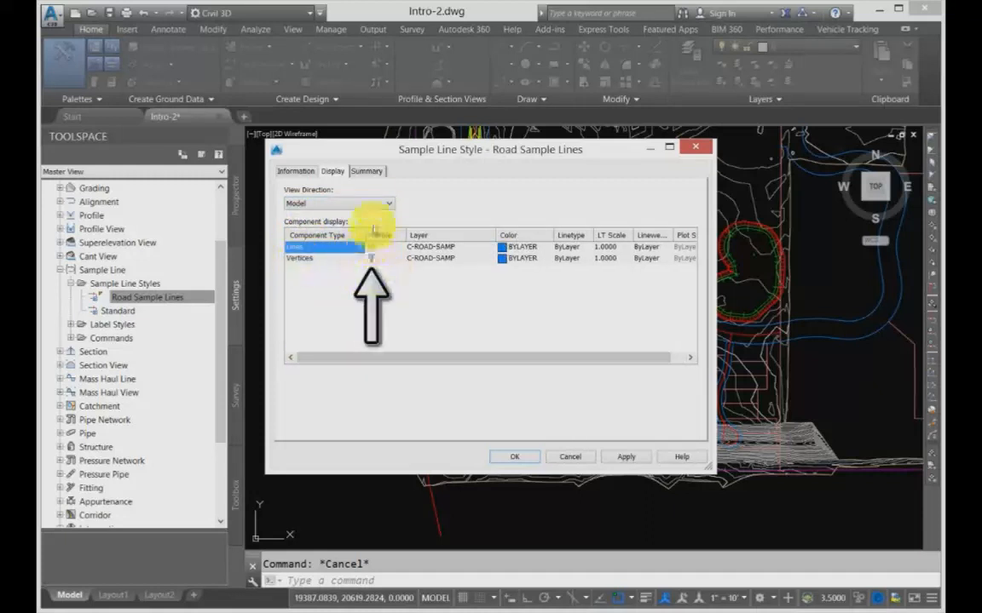
Alternate between the Plan and Model view directions to compare component visibility, ending on Plan.
{"action": "left_click", "coordinate": [389, 204]}
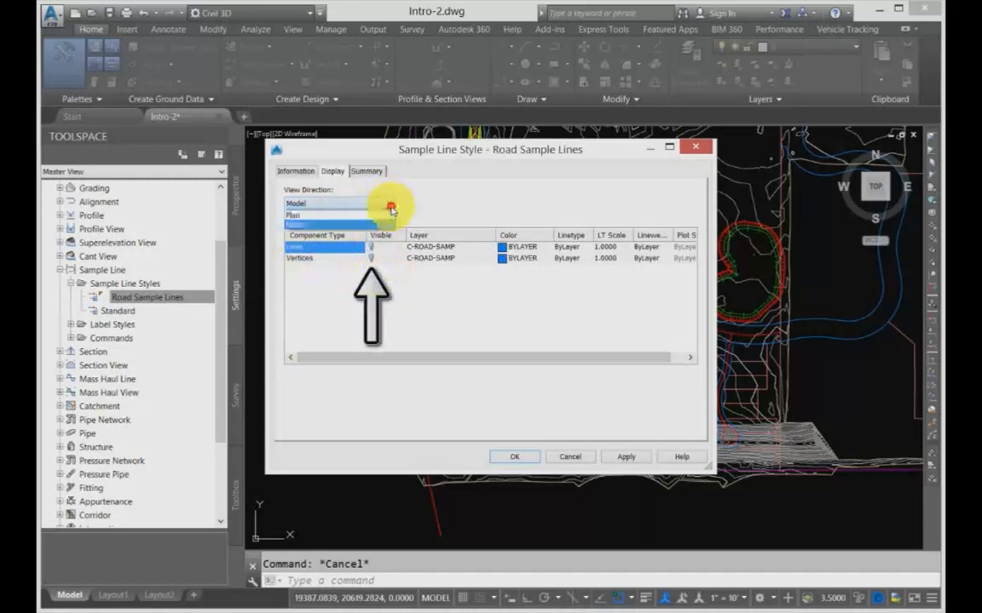
{"action": "left_click", "coordinate": [292, 218]}
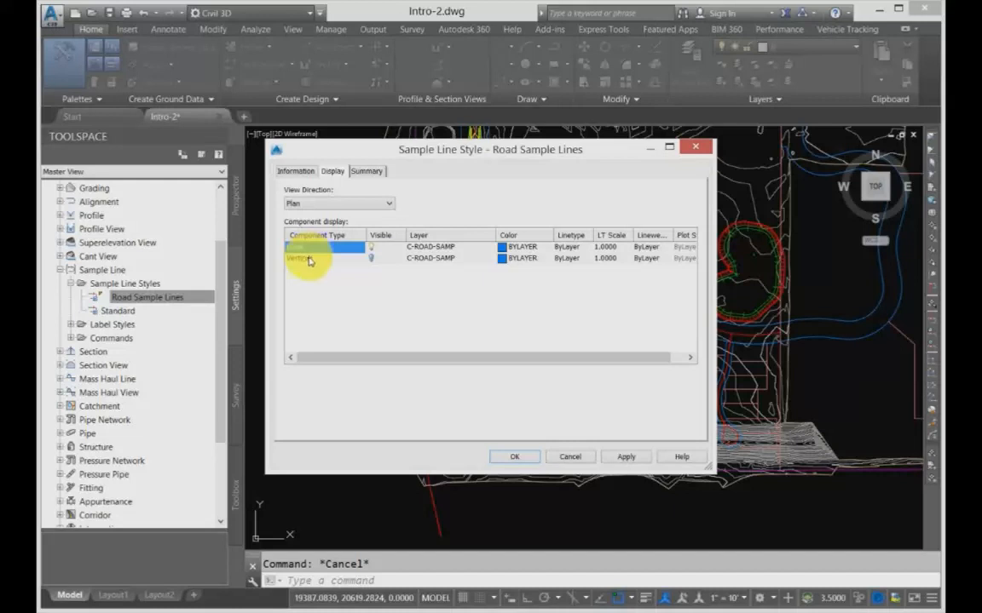
{"action": "left_click", "coordinate": [298, 218]}
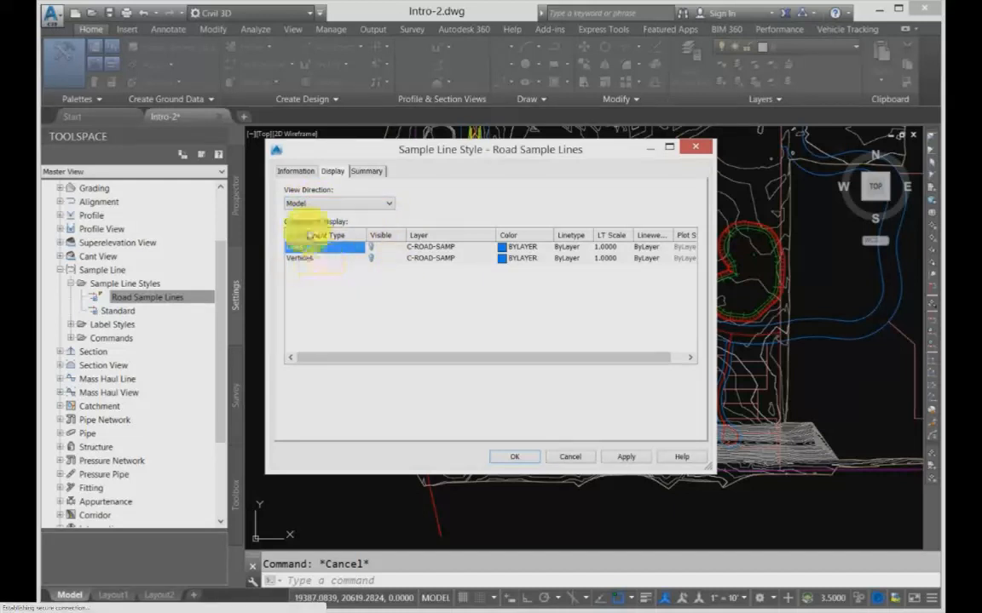
{"action": "left_click", "coordinate": [315, 205]}
{"action": "left_click", "coordinate": [313, 214]}
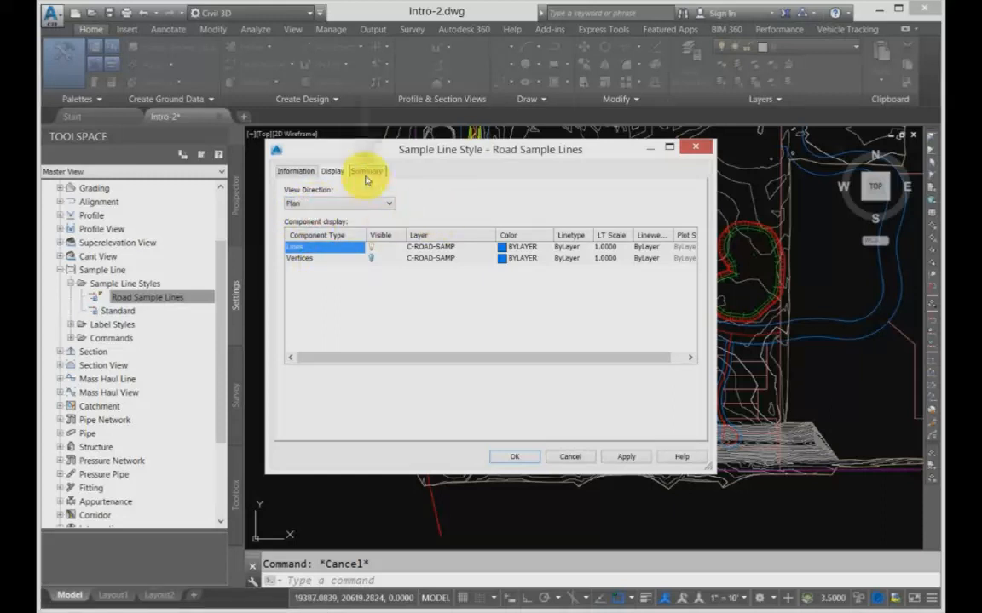
Review the Information properties in the sample line style's summary, and close the style without saving changes.
{"action": "left_click", "coordinate": [366, 176]}
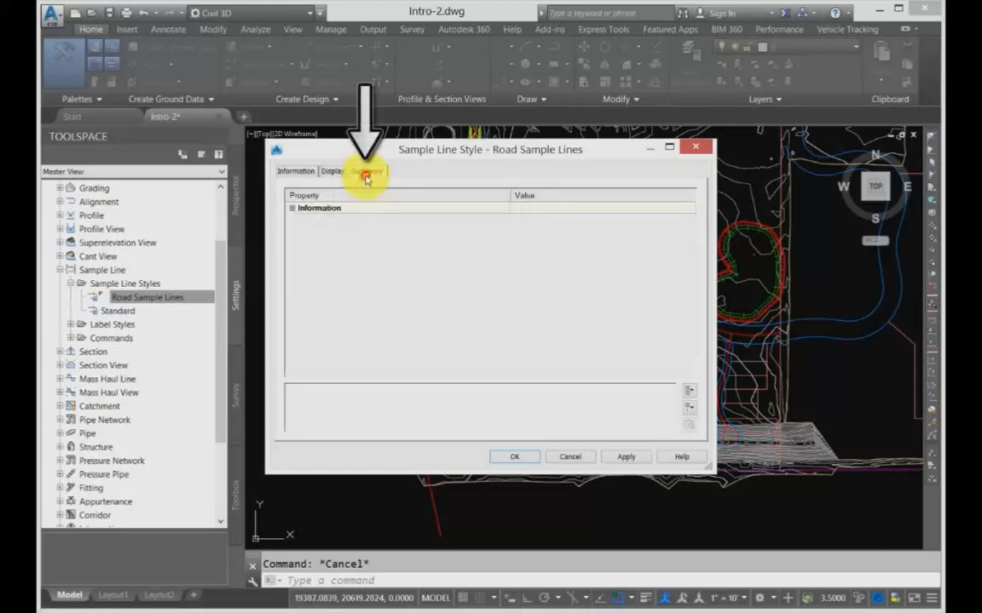
{"action": "left_click", "coordinate": [291, 208]}
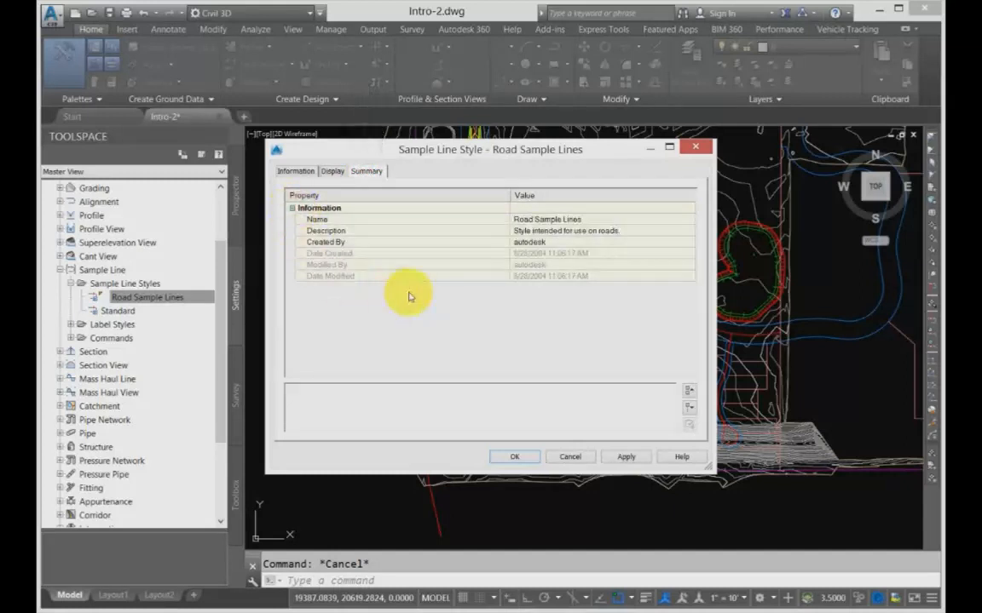
{"action": "left_click", "coordinate": [573, 457]}
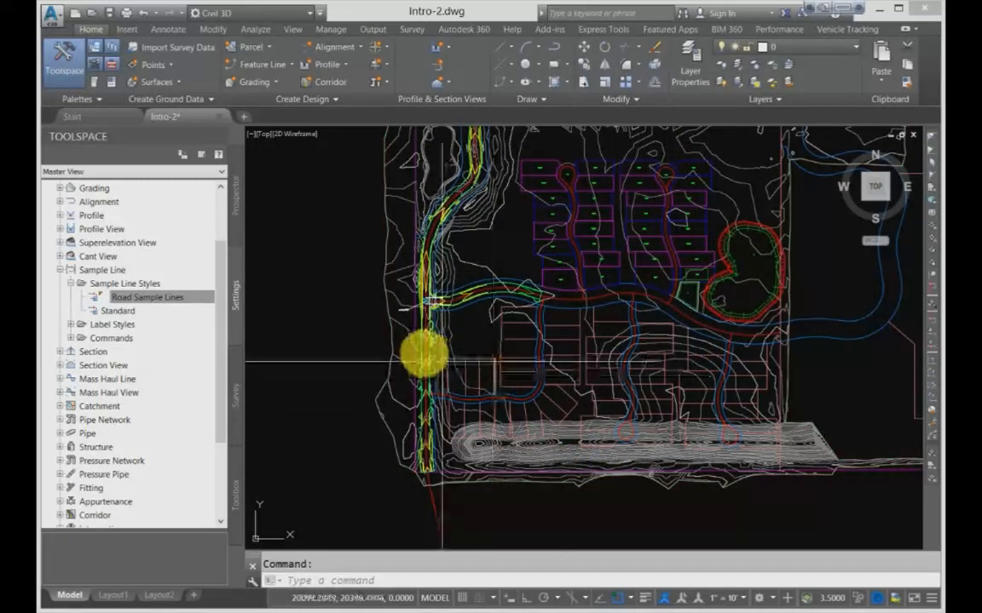
Collapse the Sample Line collection in the Settings tree and expand the Surface Styles collection under Surface.
{"action": "left_click", "coordinate": [235, 296]}
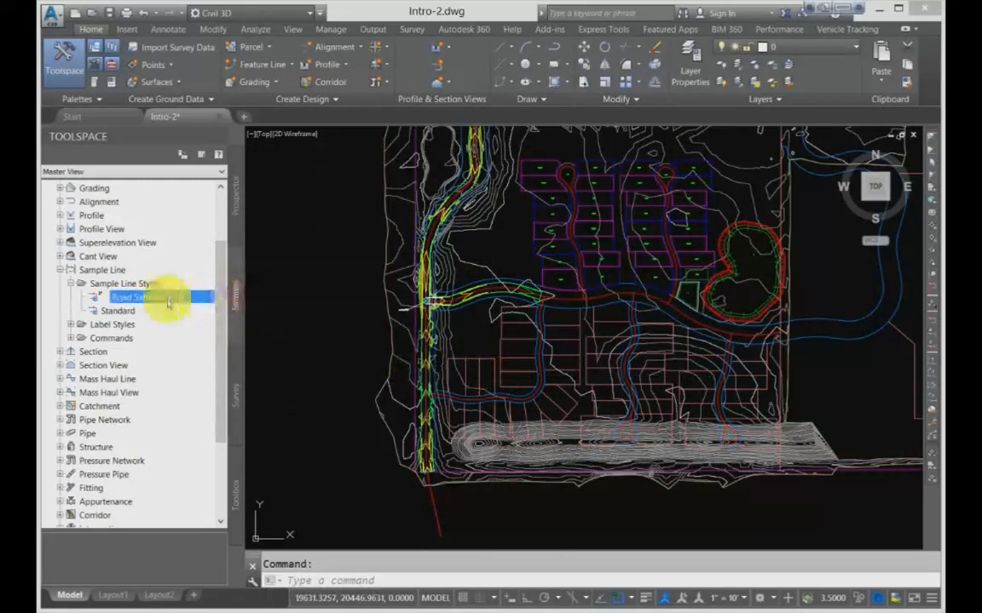
{"action": "left_click", "coordinate": [59, 269]}
{"action": "scroll", "coordinate": [60, 275], "scroll_direction": "up", "scroll_amount": 2}
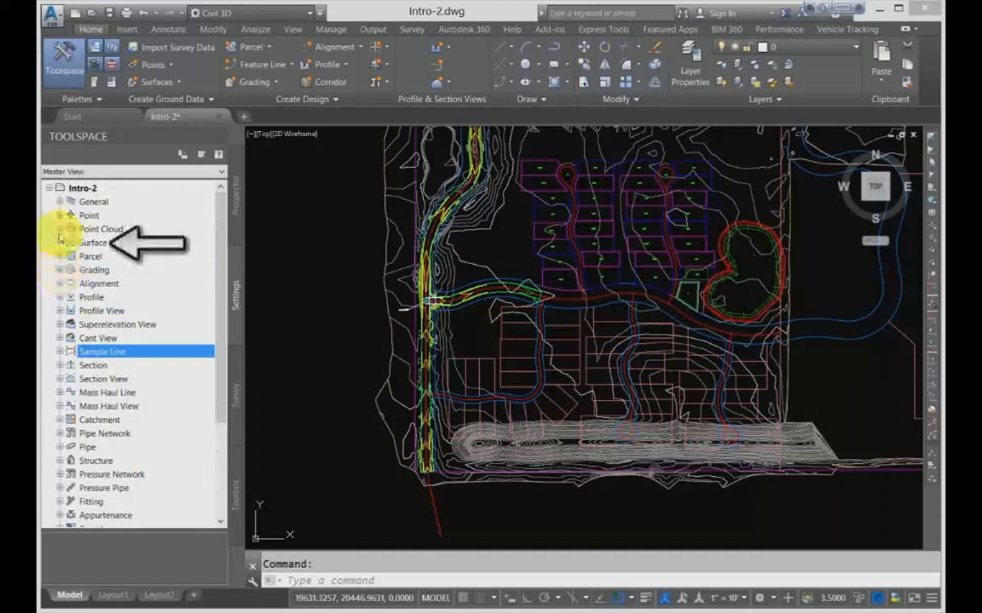
{"action": "left_click", "coordinate": [60, 243]}
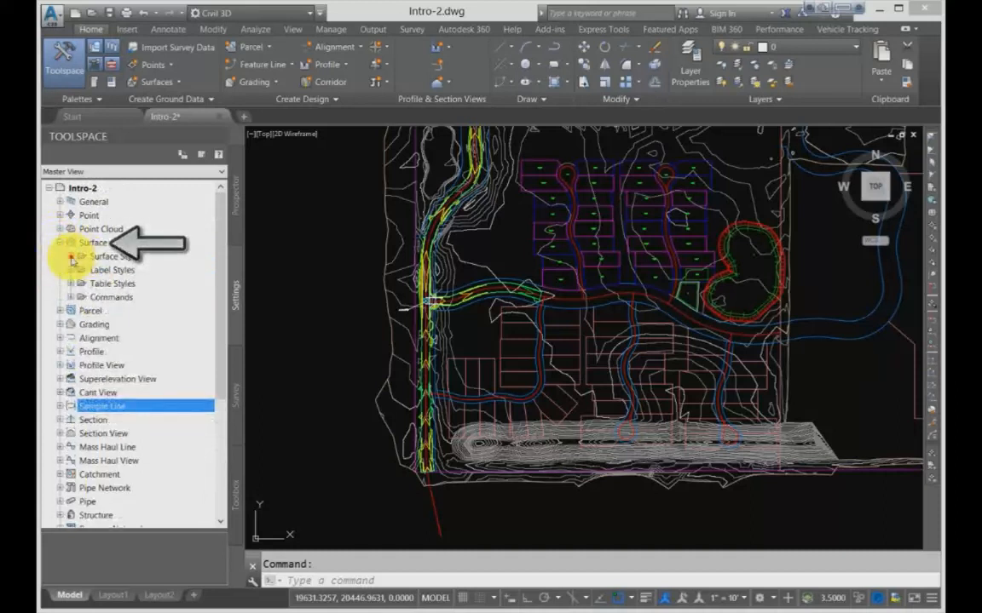
{"action": "left_click", "coordinate": [71, 256]}
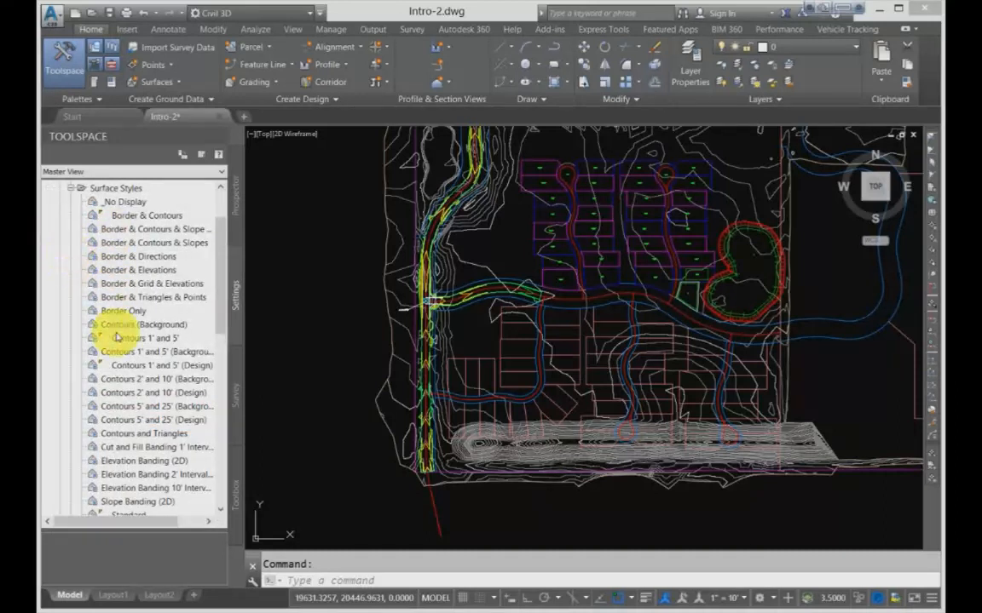
Open the Contours 1' and 5' surface style, view its Plan component display settings, and cancel the style editor.
{"action": "left_click", "coordinate": [120, 378]}
{"action": "scroll", "coordinate": [116, 374], "scroll_direction": "down", "scroll_amount": 1}
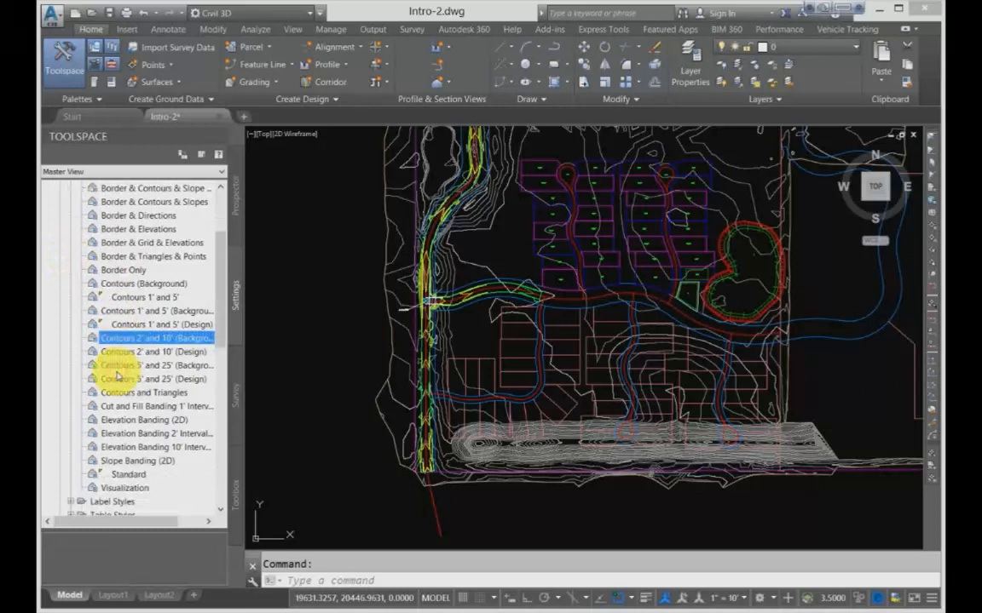
{"action": "left_click", "coordinate": [126, 312]}
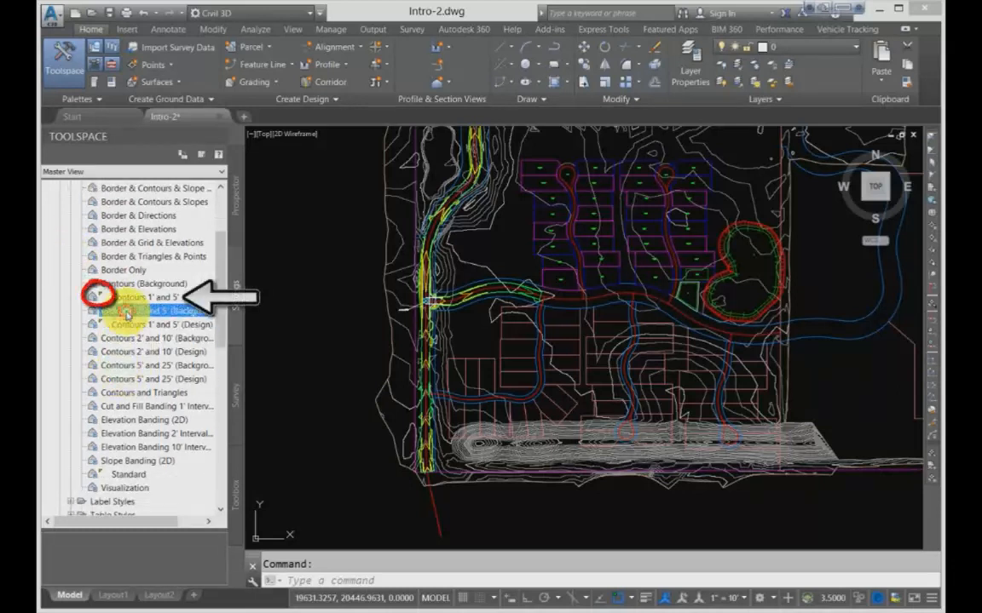
{"action": "right_click", "coordinate": [127, 313]}
{"action": "right_click", "coordinate": [126, 297]}
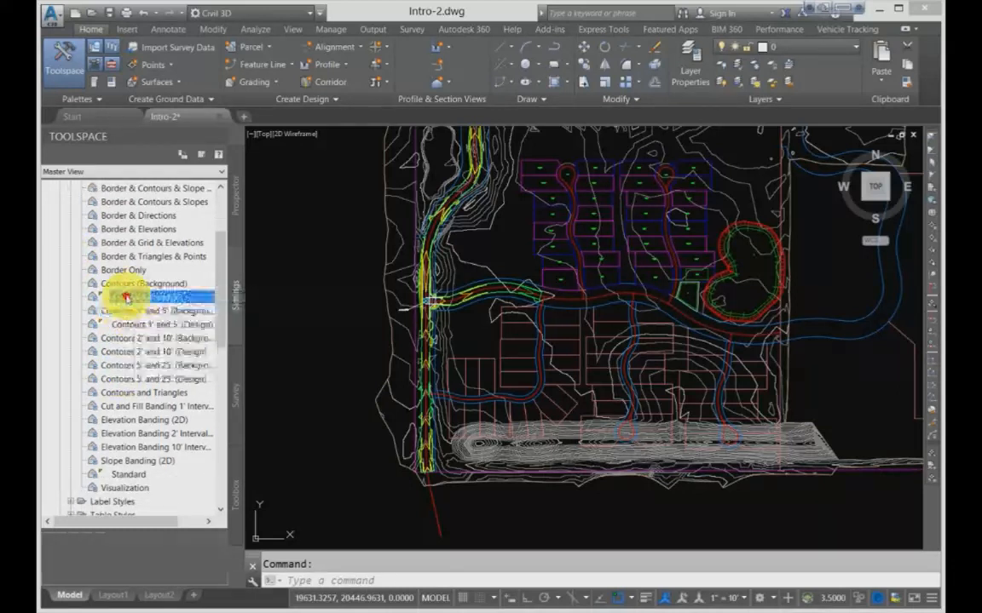
{"action": "left_click", "coordinate": [154, 307]}
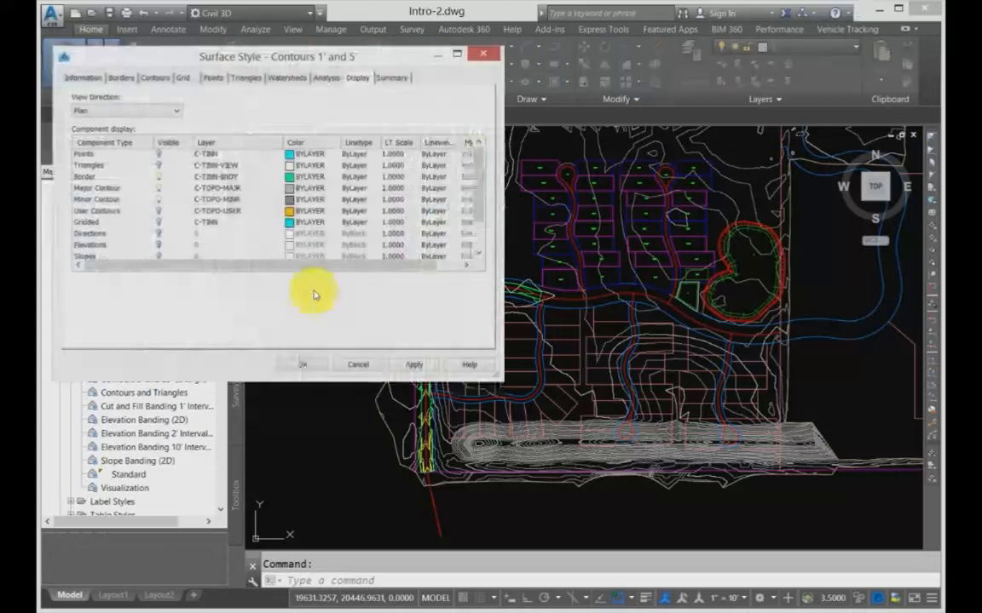
{"action": "left_click_drag", "start_coordinate": [182, 63], "coordinate": [381, 114]}
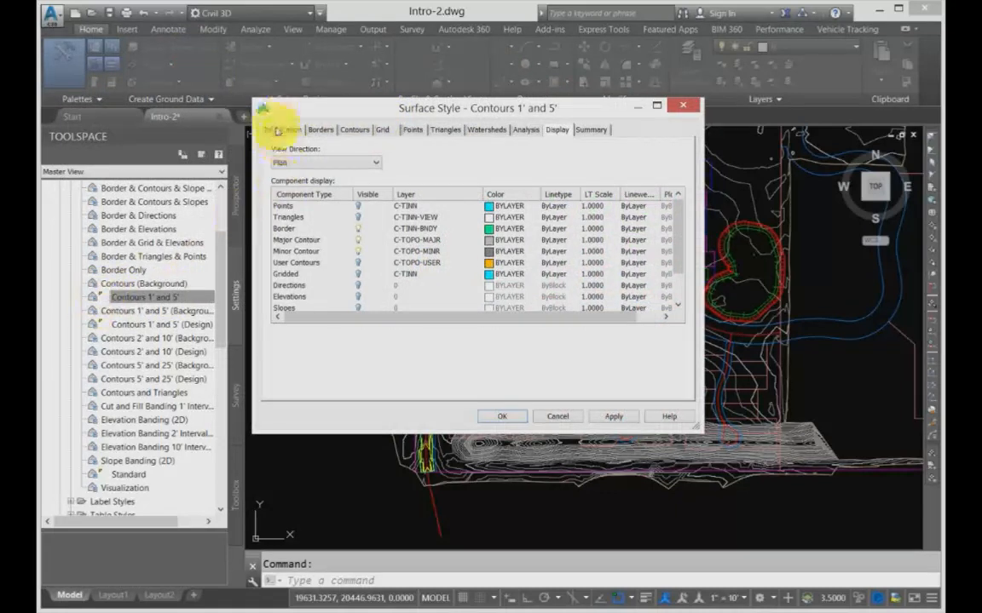
{"action": "left_click", "coordinate": [555, 417]}
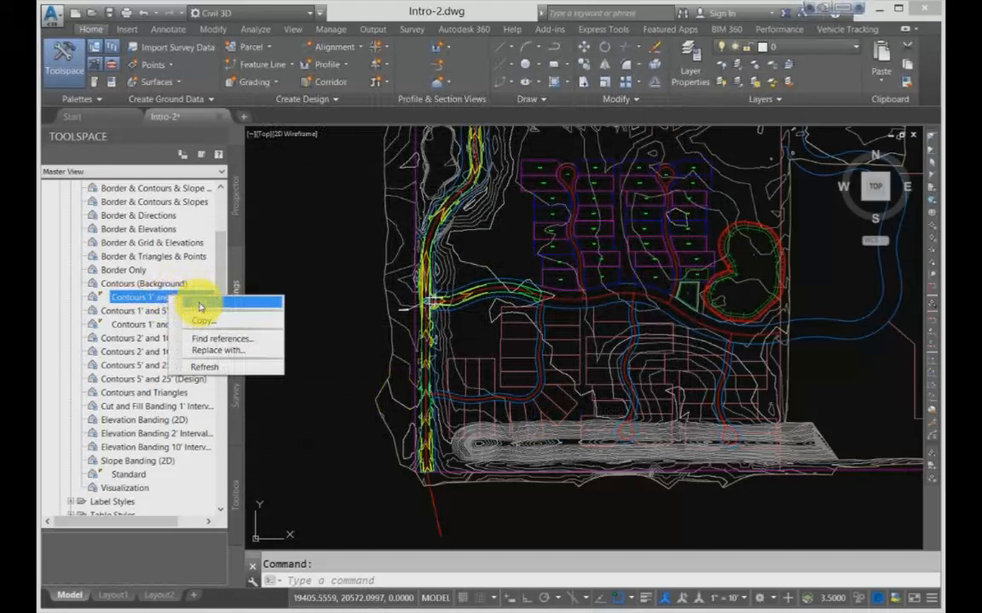
Reopen the Contours 1' and 5' surface style and look through its display and summary settings, returning to its general information.
{"action": "left_click", "coordinate": [200, 305]}
{"action": "left_click", "coordinate": [289, 130]}
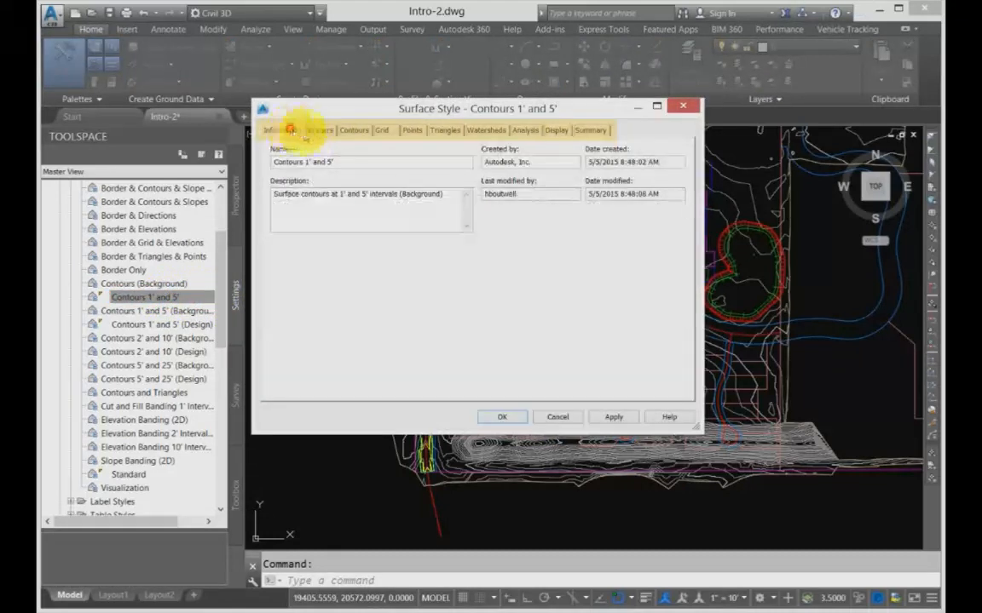
{"action": "left_click", "coordinate": [555, 131]}
{"action": "left_click", "coordinate": [588, 131]}
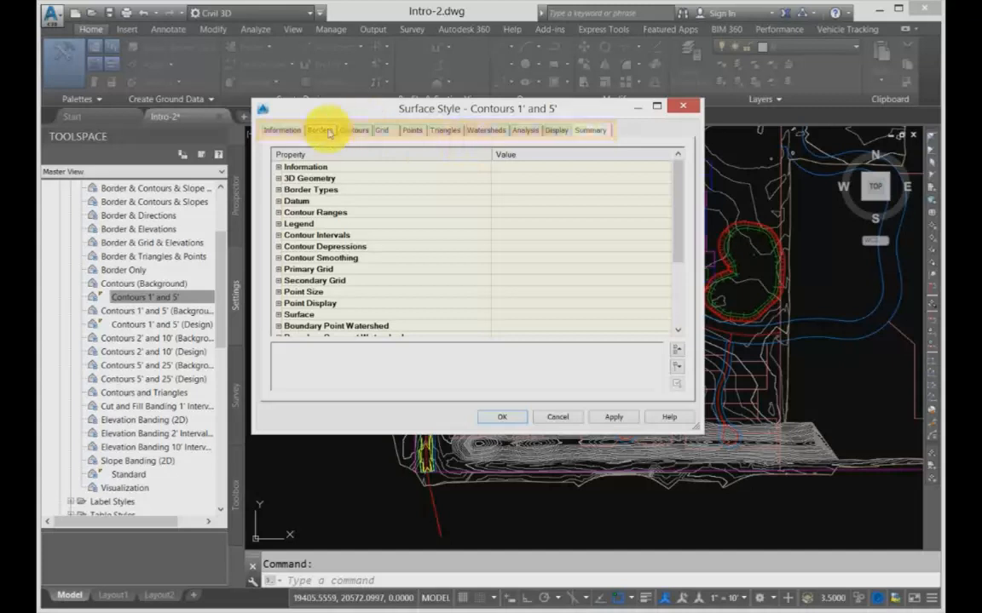
{"action": "left_click", "coordinate": [274, 131]}
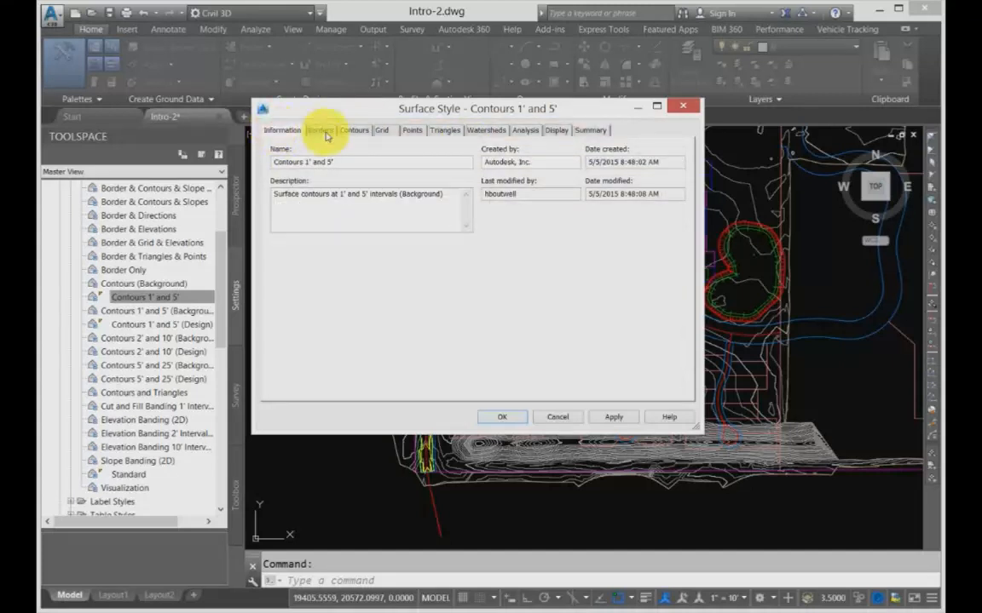
Open the contour settings of the Contours 1' and 5' style and set the minor contour interval to 2'.
{"action": "left_click", "coordinate": [361, 131]}
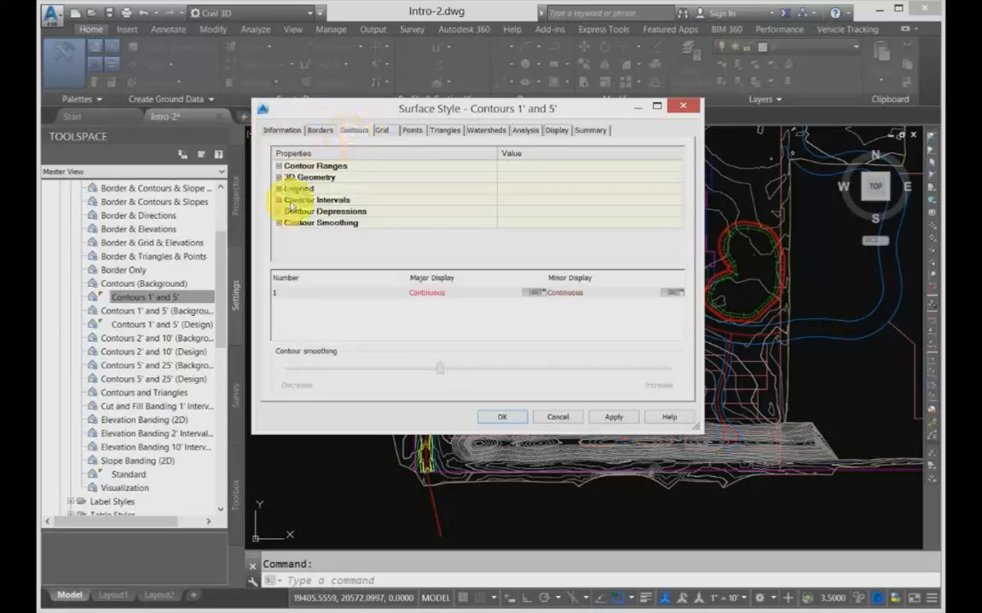
{"action": "left_click", "coordinate": [279, 199]}
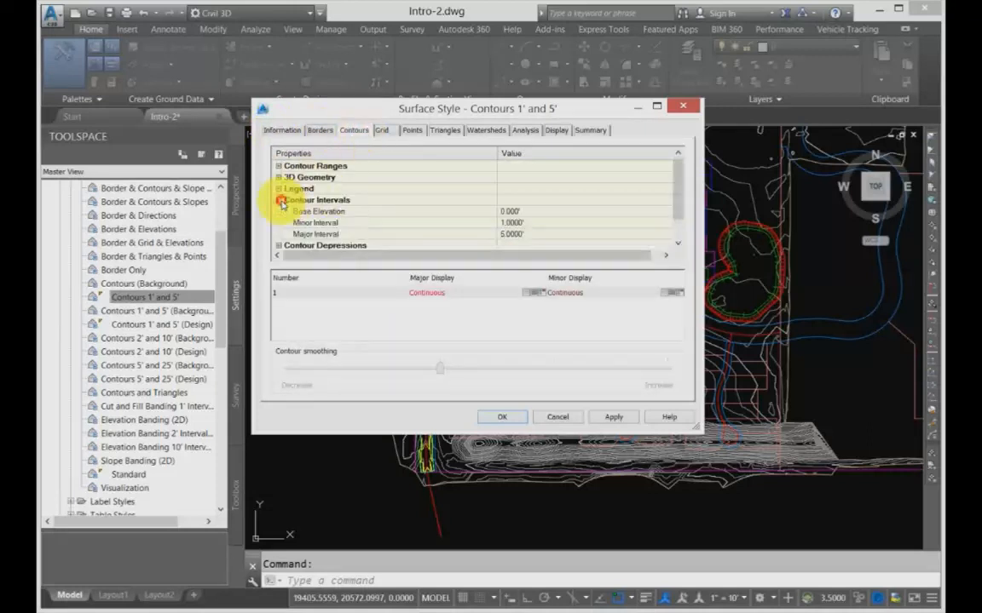
{"action": "left_click", "coordinate": [524, 225]}
{"action": "type", "text": "2"}
{"action": "key", "text": "Return"}
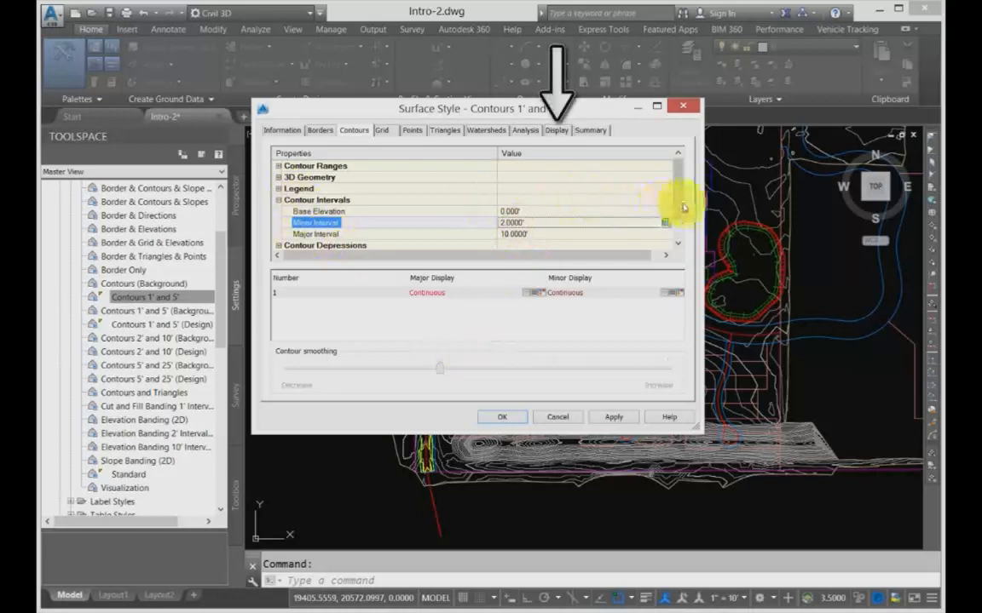
Set Smooth Contours to True, increase the amount of contour smoothing, and set the minor contour interval to 1'.
{"action": "left_click_drag", "start_coordinate": [679, 201], "coordinate": [678, 219]}
{"action": "left_click", "coordinate": [278, 234]}
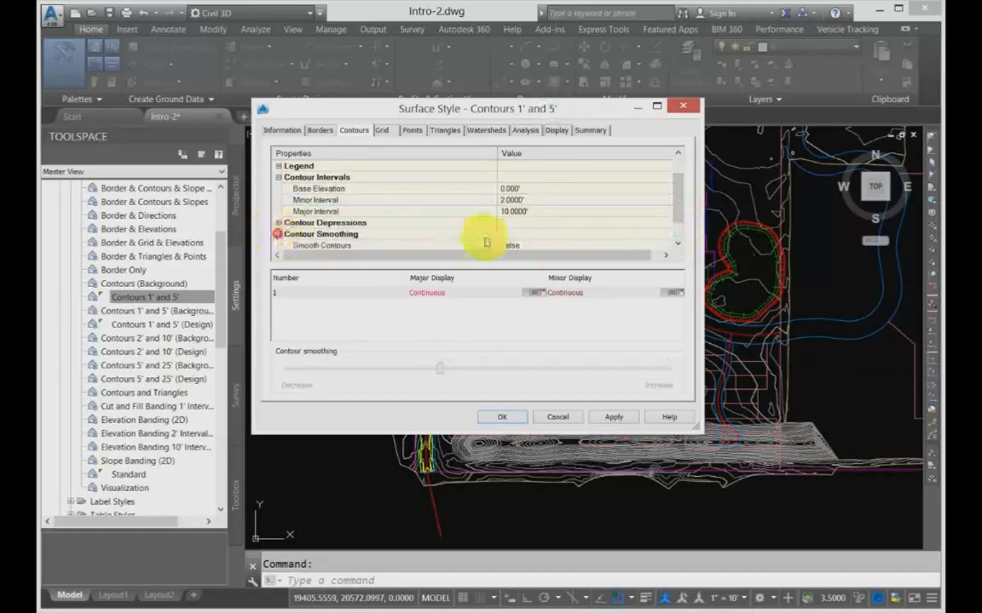
{"action": "left_click", "coordinate": [508, 245]}
{"action": "left_click", "coordinate": [522, 237]}
{"action": "left_click", "coordinate": [510, 252]}
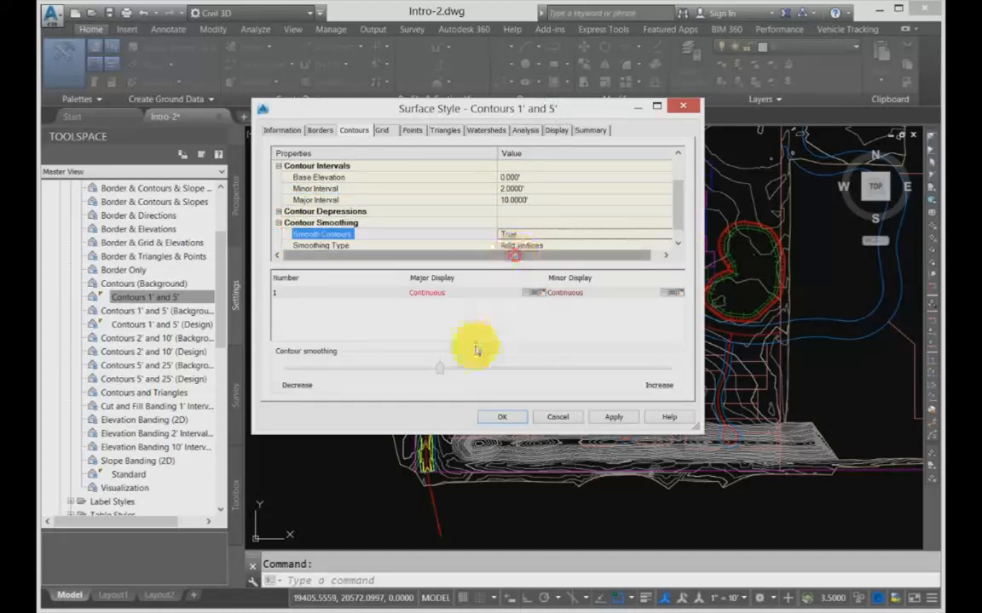
{"action": "left_click_drag", "start_coordinate": [443, 367], "coordinate": [586, 376]}
{"action": "left_click", "coordinate": [506, 188]}
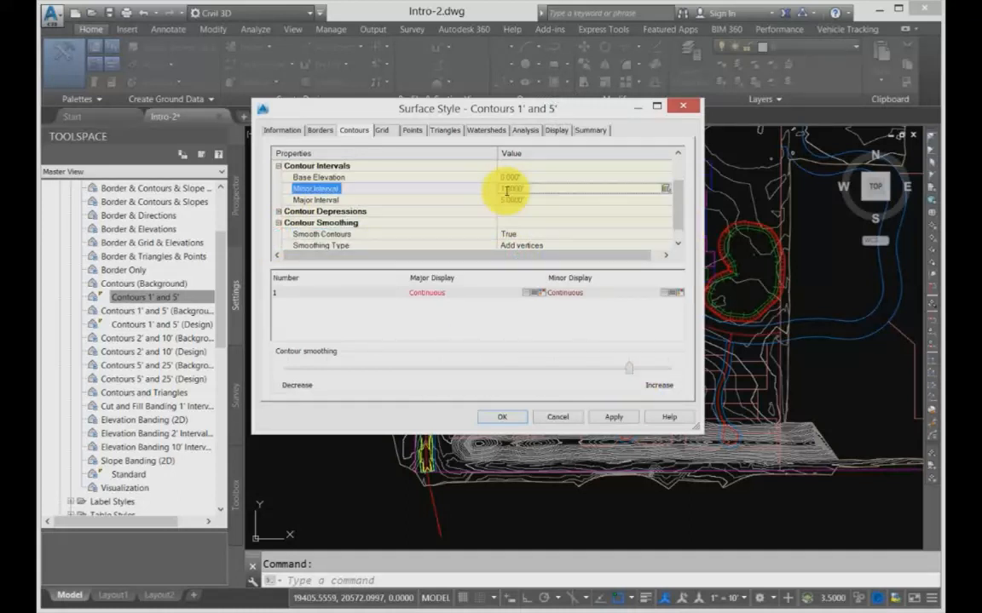
Examine the surface style's component display for the Plan view direction, then view its Section display settings.
{"action": "left_click", "coordinate": [549, 129]}
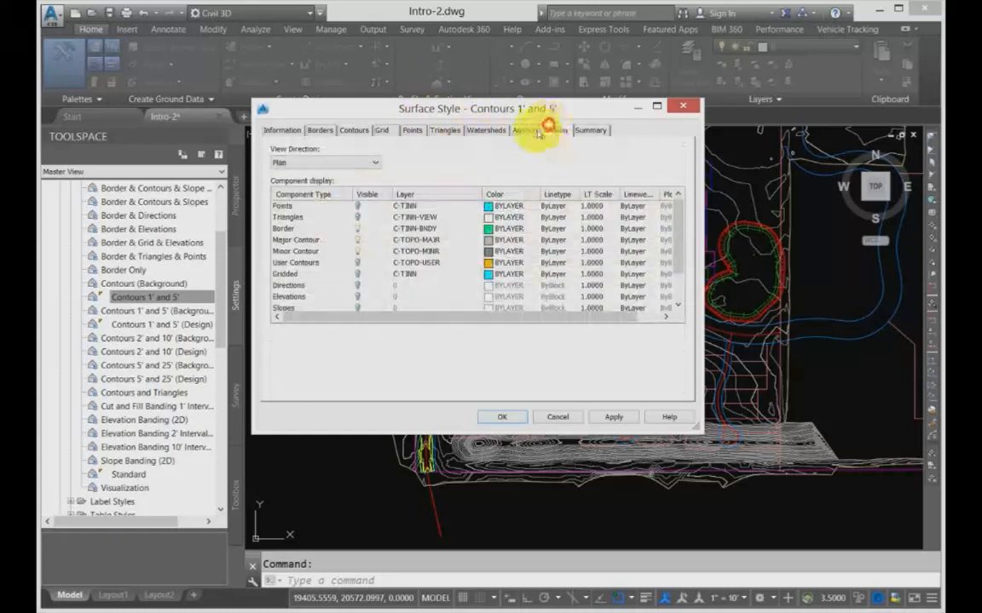
{"action": "left_click", "coordinate": [288, 228]}
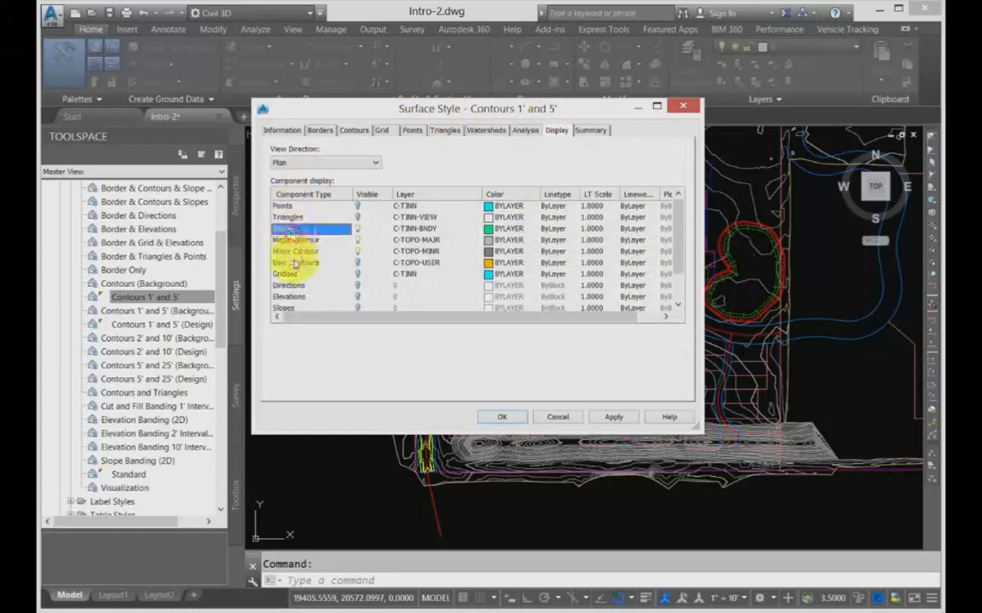
{"action": "left_click", "coordinate": [295, 263]}
{"action": "scroll", "coordinate": [314, 258], "scroll_direction": "down", "scroll_amount": 1}
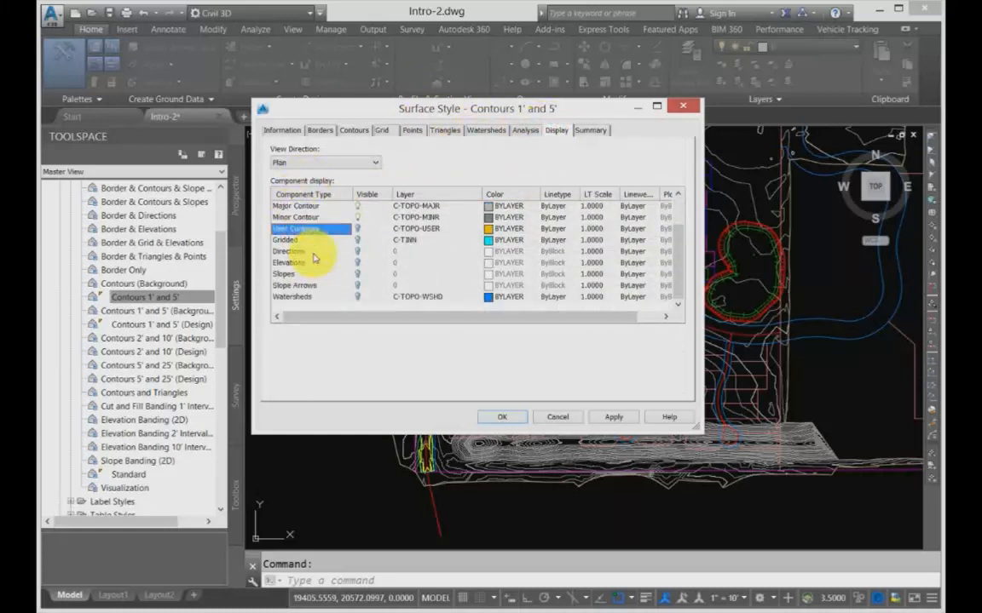
{"action": "scroll", "coordinate": [314, 258], "scroll_direction": "up", "scroll_amount": 1}
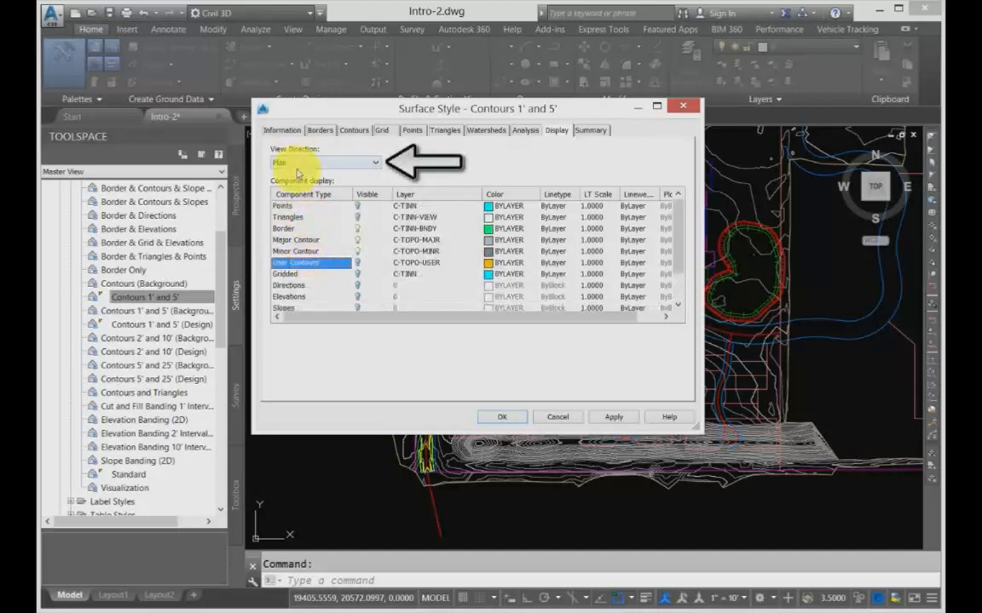
{"action": "left_click", "coordinate": [276, 161]}
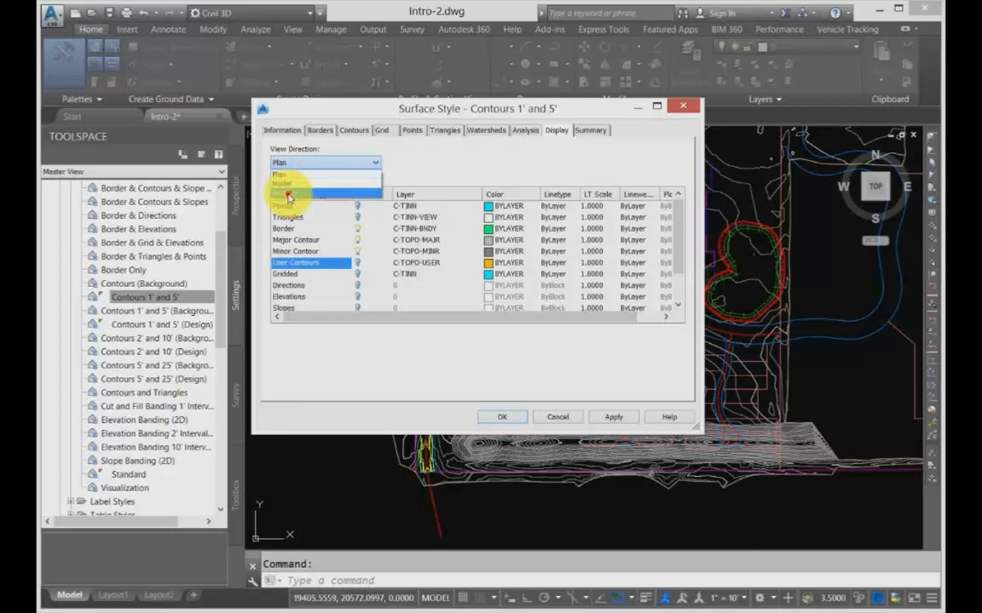
{"action": "left_click", "coordinate": [287, 195]}
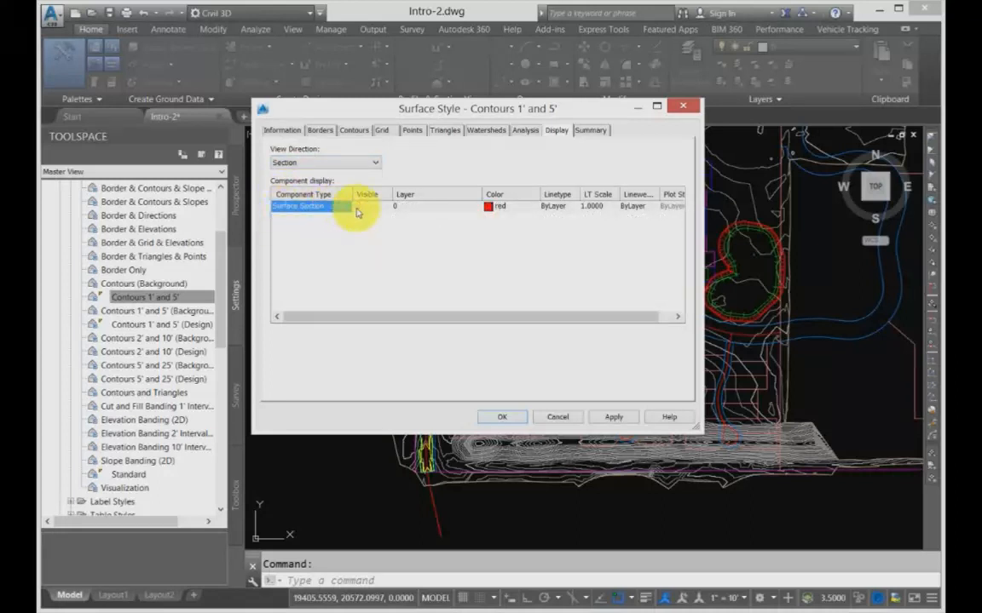
Return to the Plan view direction and go through the Major Contour, Minor Contour, Triangles and Border components.
{"action": "left_click", "coordinate": [322, 162]}
{"action": "left_click", "coordinate": [290, 173]}
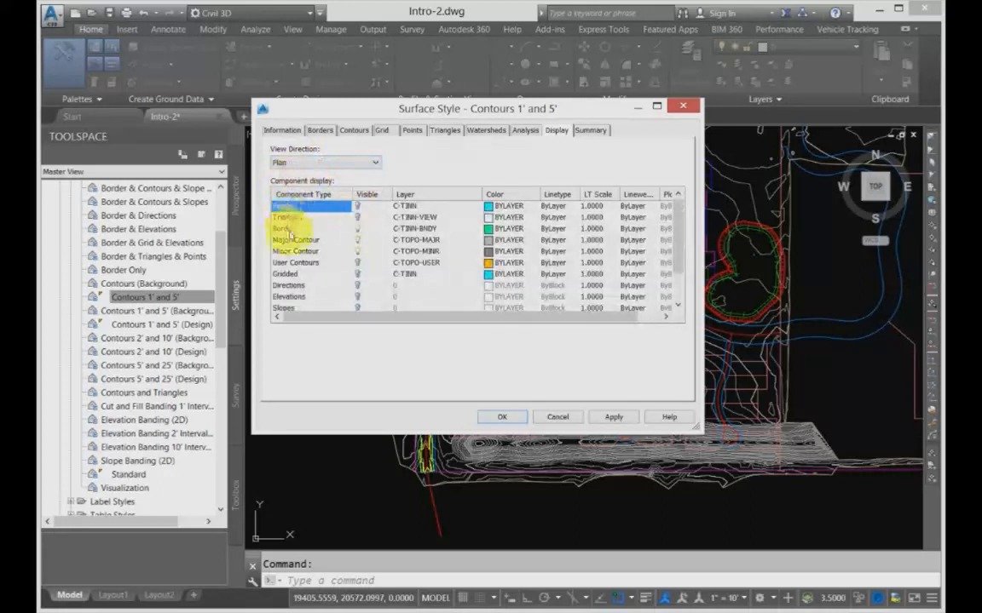
{"action": "left_click", "coordinate": [288, 241]}
{"action": "left_click", "coordinate": [289, 251]}
{"action": "left_click", "coordinate": [284, 219]}
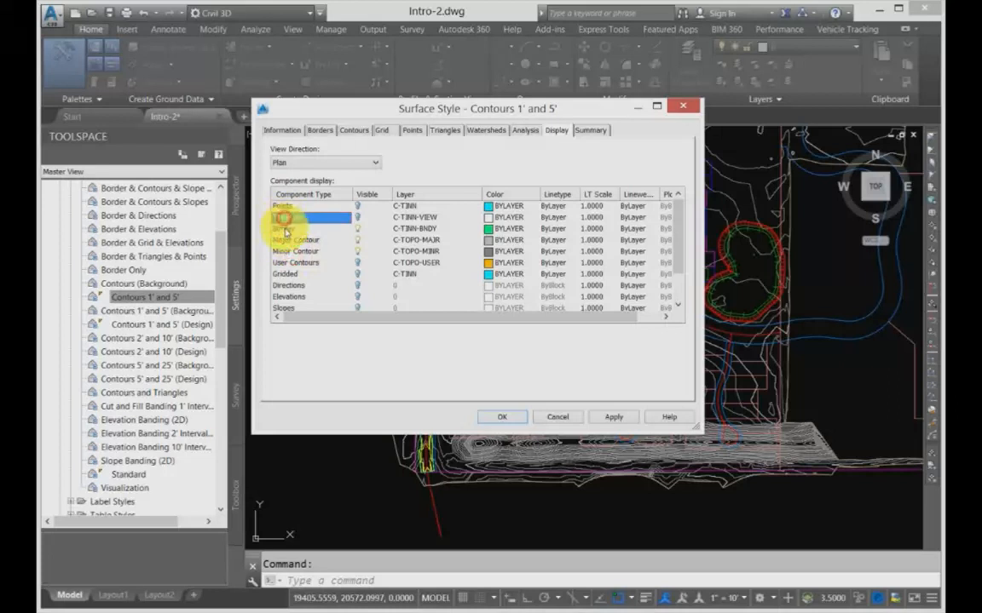
{"action": "left_click", "coordinate": [286, 230]}
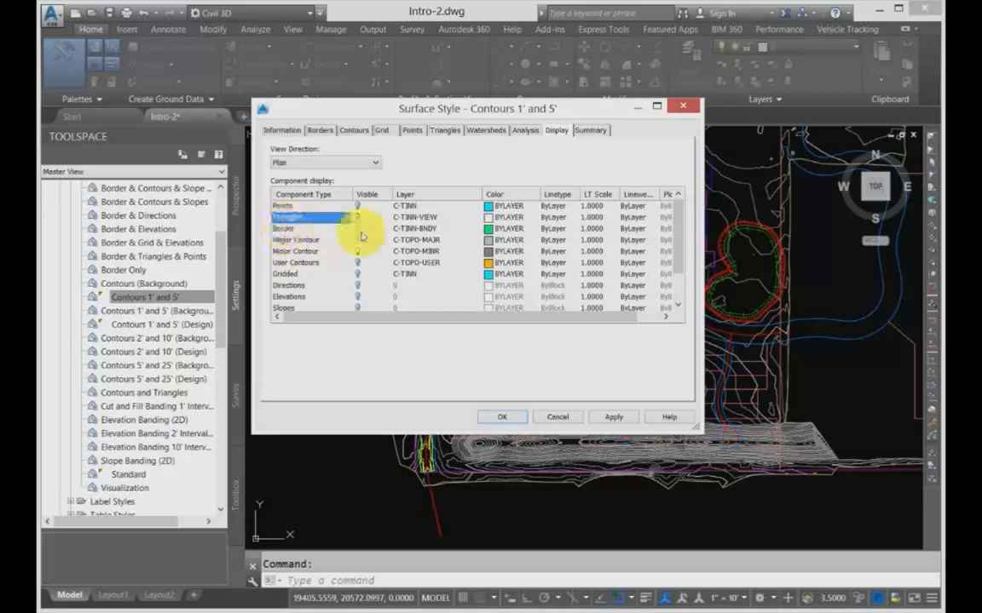
View the Model component display settings with the Triangles component selected, then show the Section view direction.
{"action": "left_click", "coordinate": [340, 162]}
{"action": "left_click", "coordinate": [303, 182]}
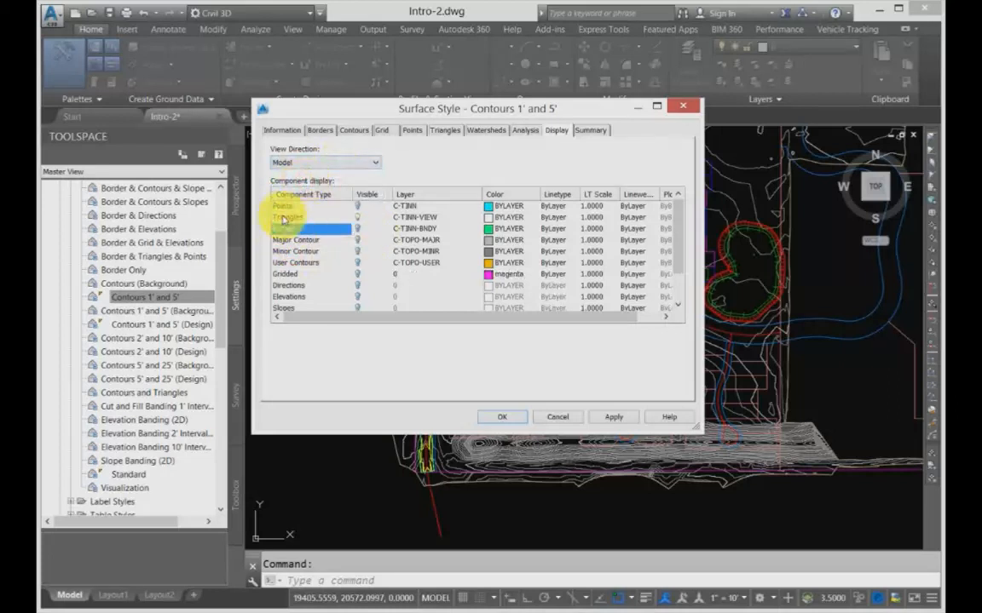
{"action": "left_click", "coordinate": [285, 217]}
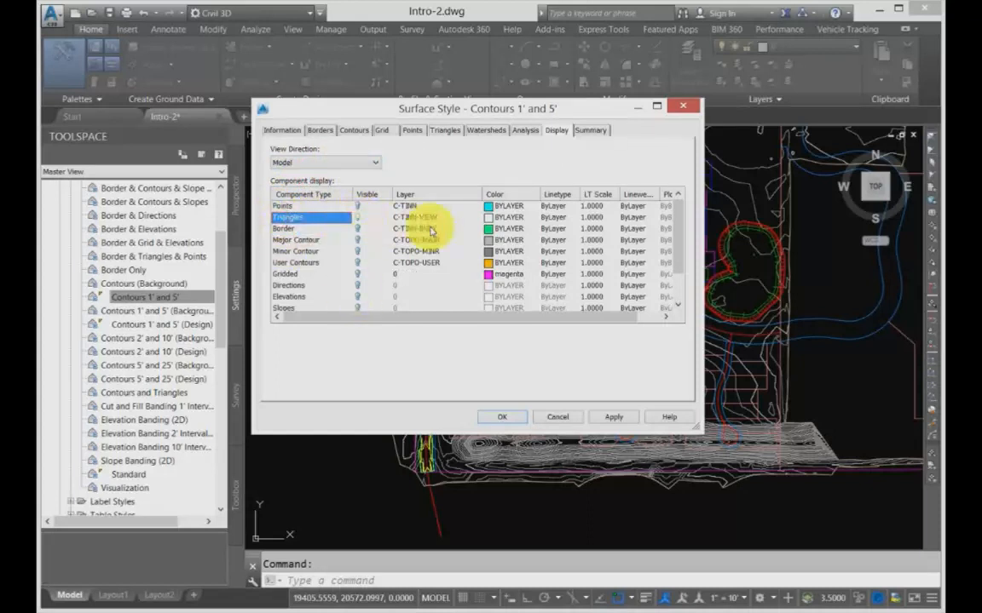
{"action": "left_click", "coordinate": [309, 162]}
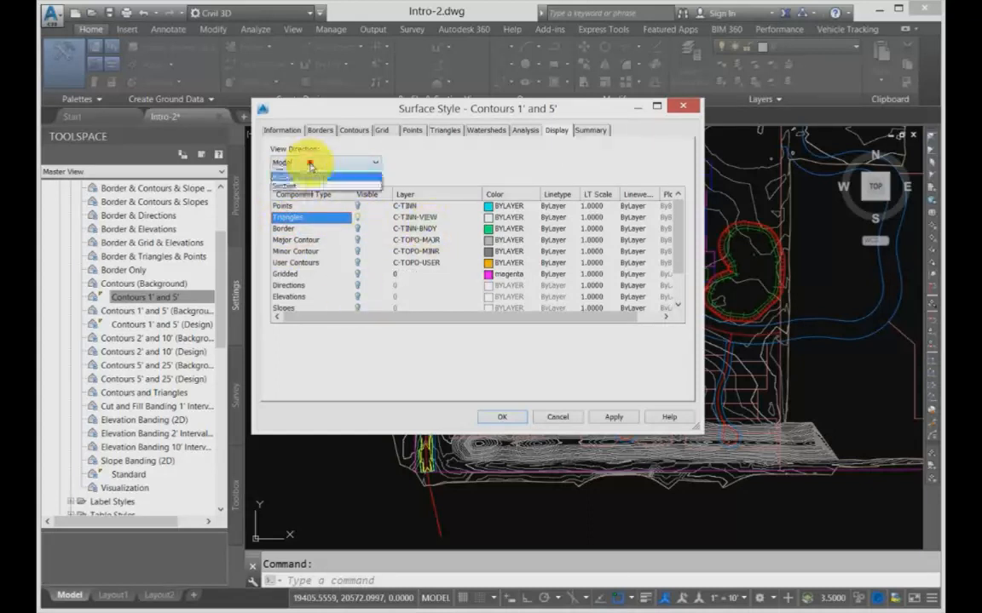
{"action": "left_click", "coordinate": [295, 193]}
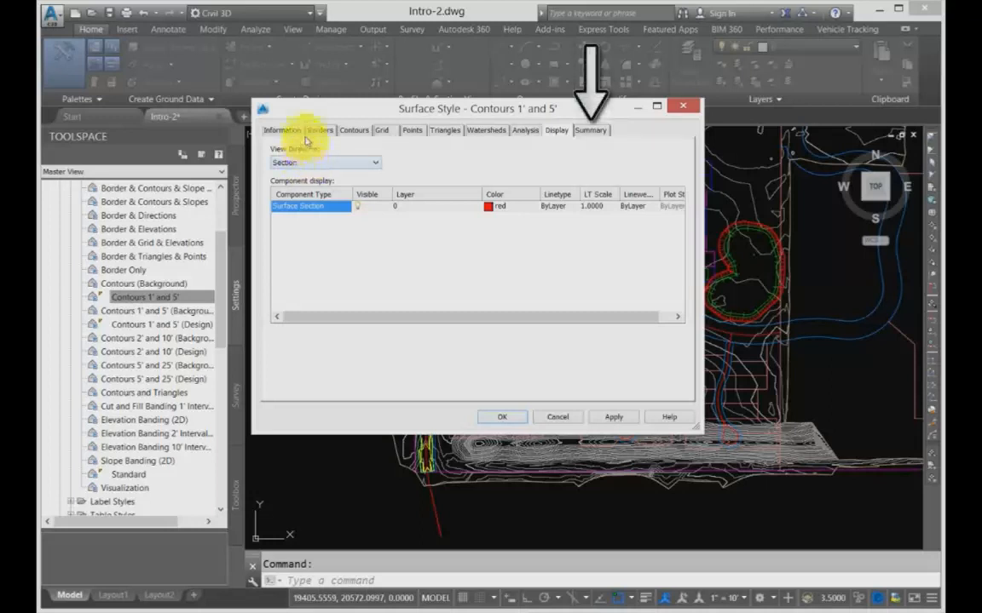
Look through the surface style's summary, expanding and collapsing property groups such as Information and 3D Geometry.
{"action": "left_click", "coordinate": [588, 129]}
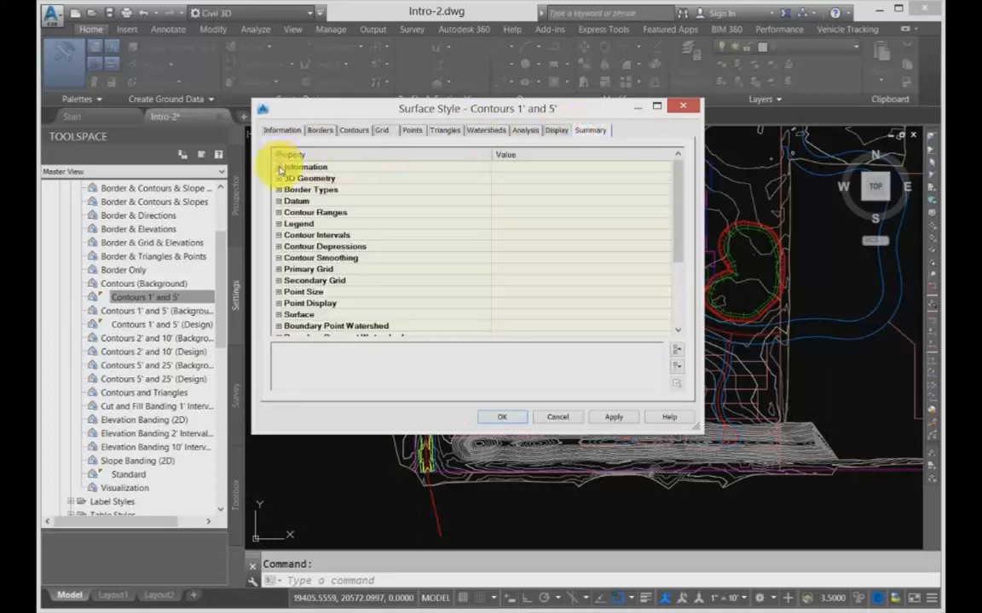
{"action": "left_click", "coordinate": [279, 166]}
{"action": "left_click", "coordinate": [279, 167]}
{"action": "left_click", "coordinate": [279, 178]}
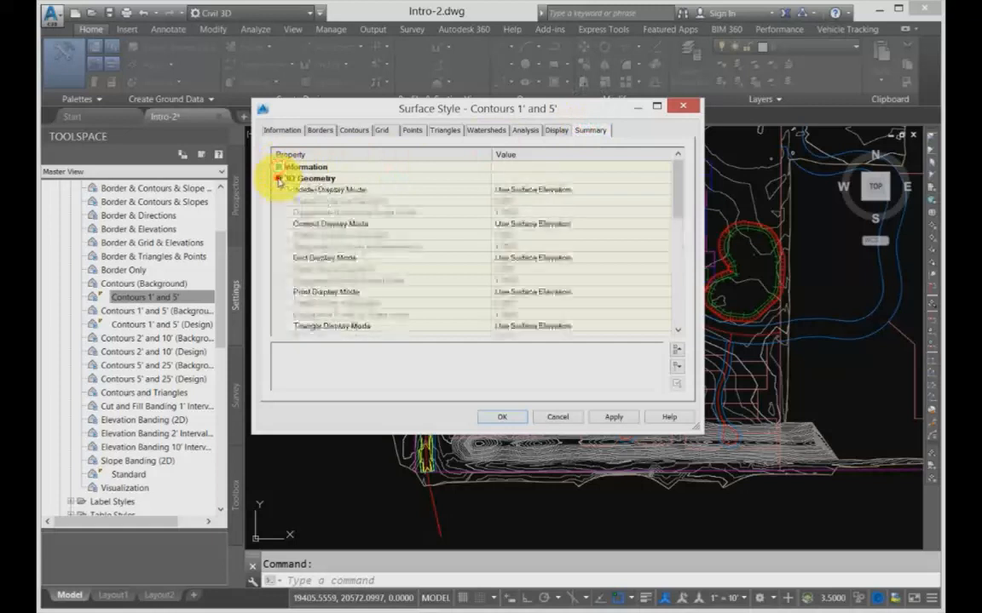
{"action": "left_click", "coordinate": [279, 178]}
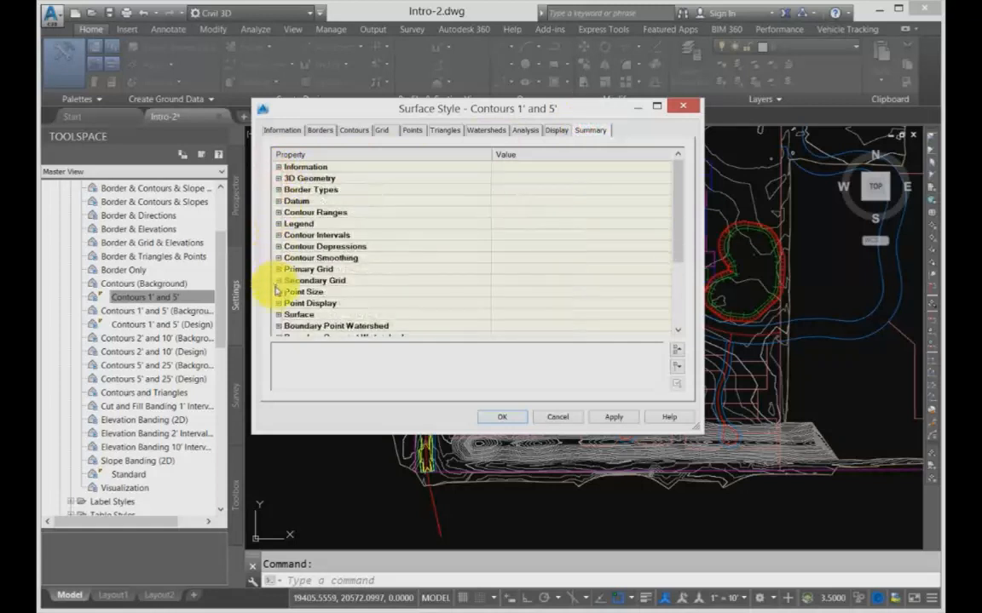
{"action": "scroll", "coordinate": [274, 286], "scroll_direction": "down", "scroll_amount": 3}
{"action": "left_click", "coordinate": [277, 314]}
{"action": "left_click", "coordinate": [278, 315]}
{"action": "left_click", "coordinate": [278, 212]}
{"action": "left_click", "coordinate": [278, 213]}
{"action": "scroll", "coordinate": [278, 214], "scroll_direction": "up", "scroll_amount": 3}
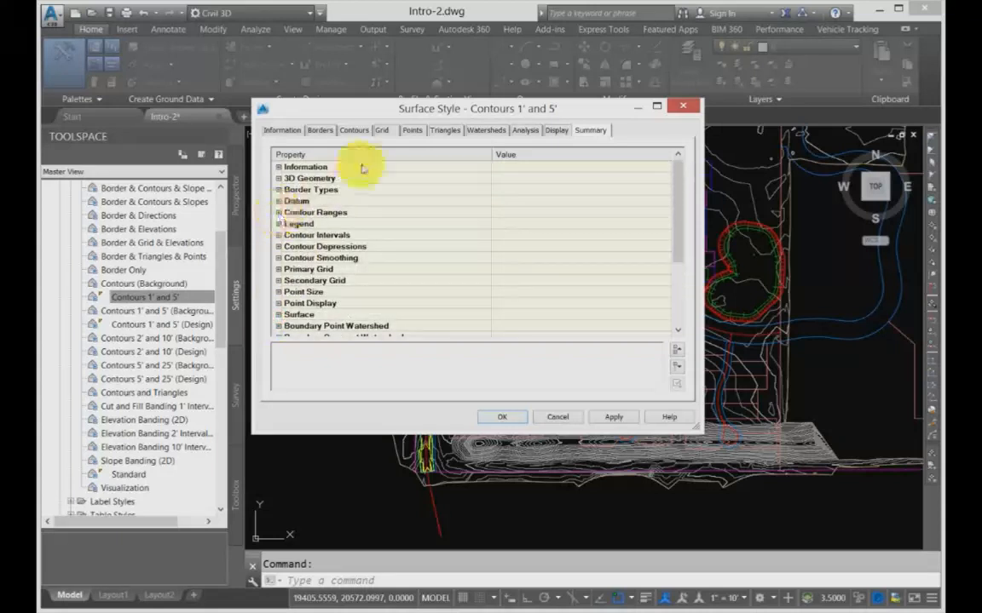
Review the surface style's point, triangle, watershed and analysis settings.
{"action": "left_click", "coordinate": [414, 131]}
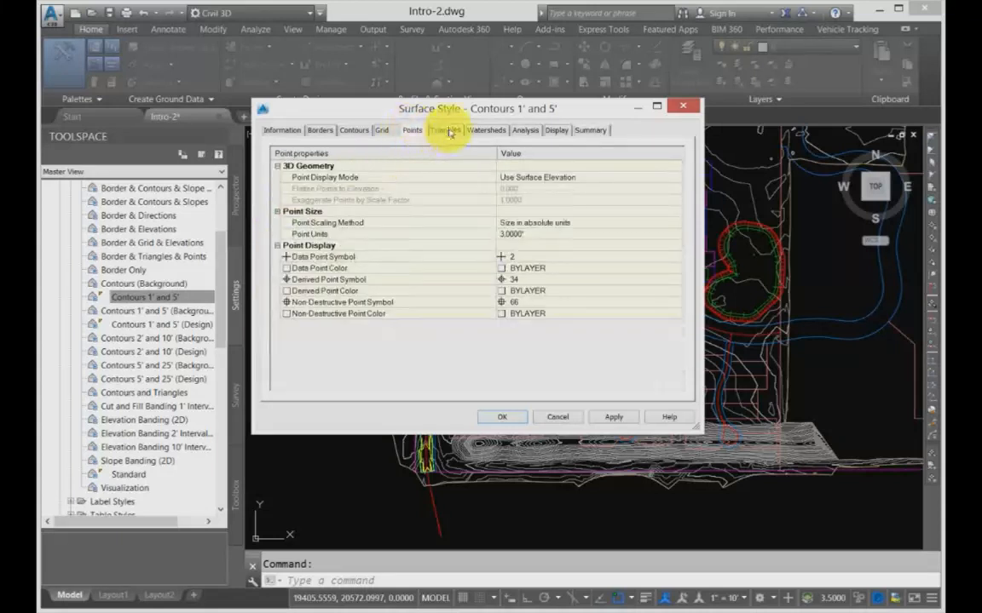
{"action": "left_click", "coordinate": [449, 131]}
{"action": "left_click", "coordinate": [480, 133]}
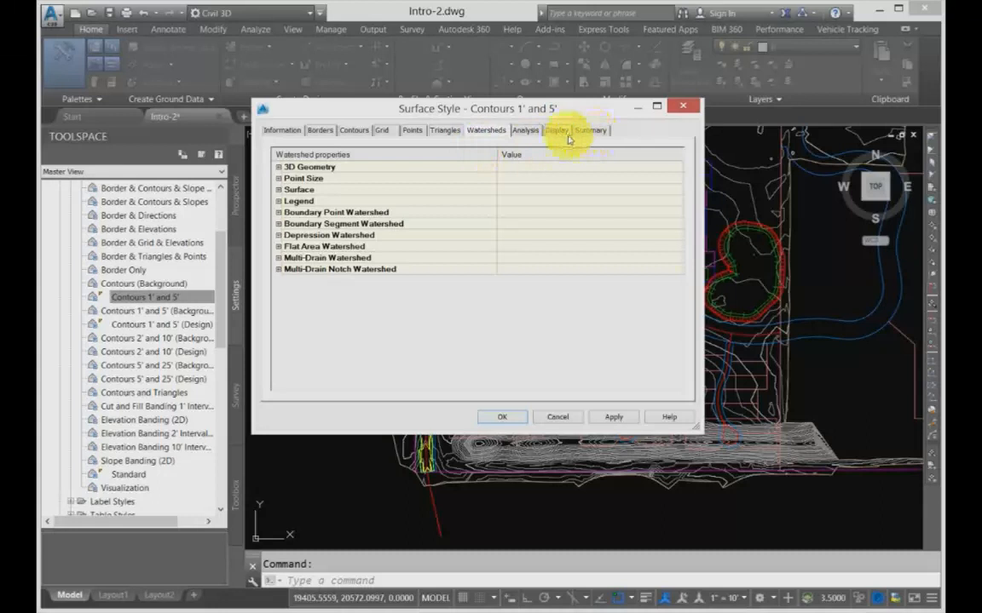
{"action": "left_click", "coordinate": [524, 131]}
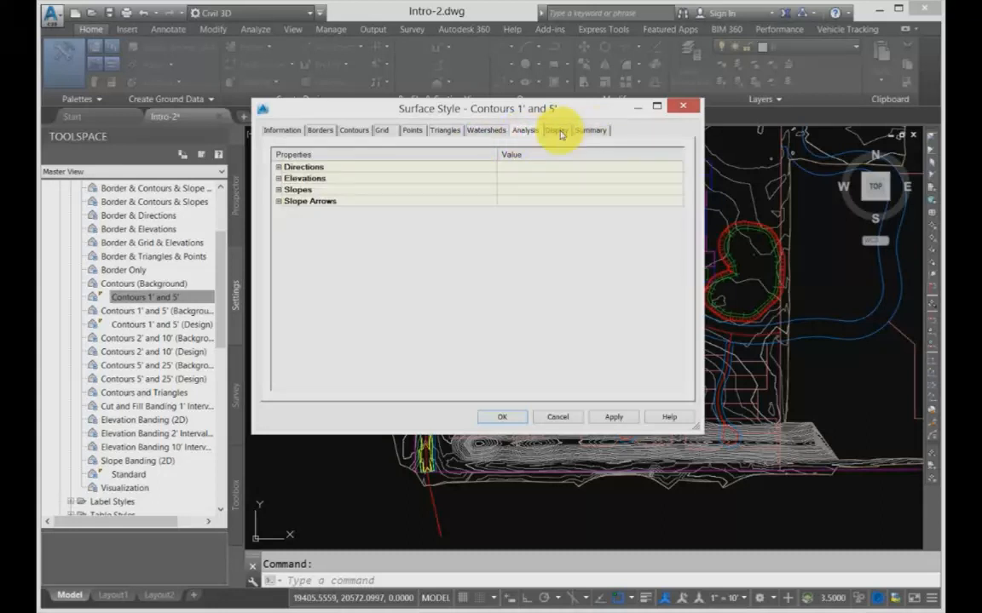
Show the component display for the Plan view direction again and accept the edited Contours 1' and 5' style.
{"action": "left_click", "coordinate": [558, 130]}
{"action": "left_click", "coordinate": [298, 161]}
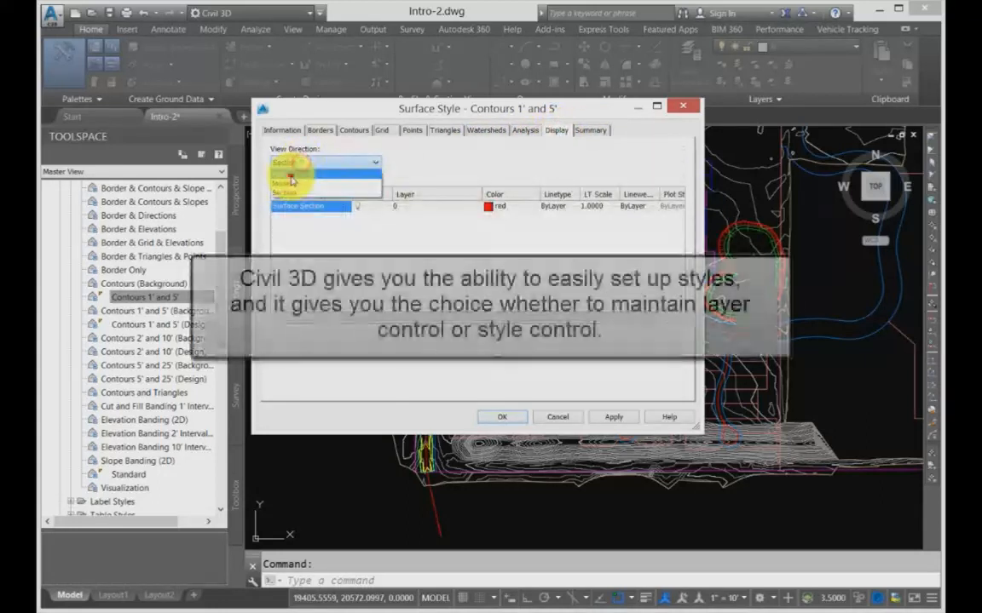
{"action": "left_click", "coordinate": [290, 175]}
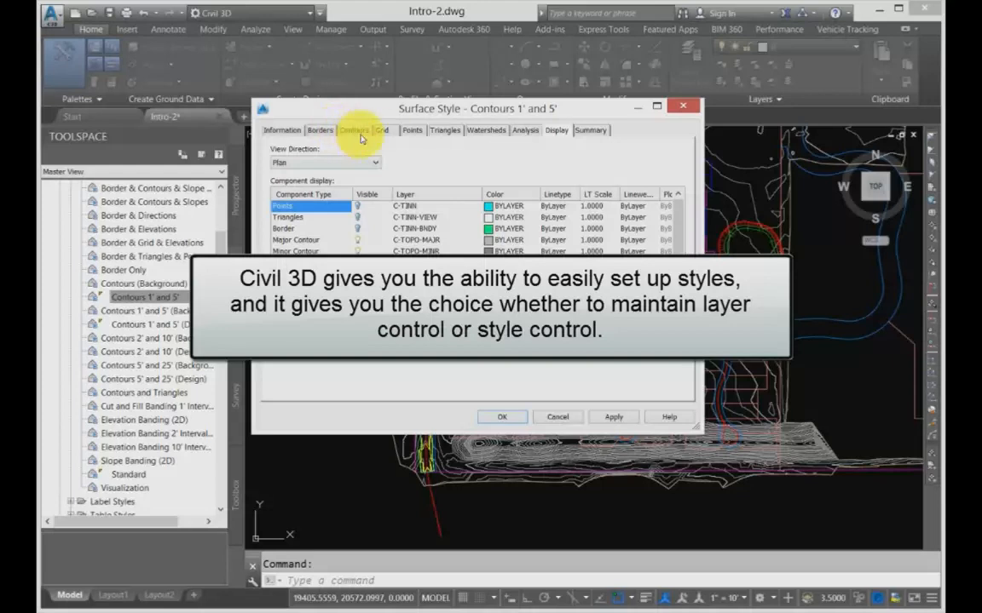
{"action": "left_click", "coordinate": [501, 416]}
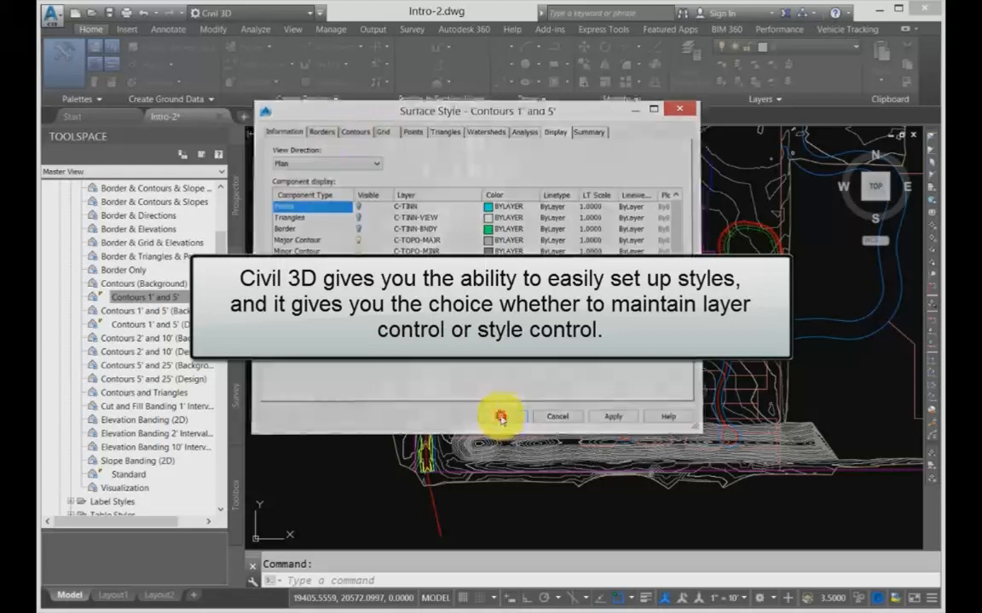